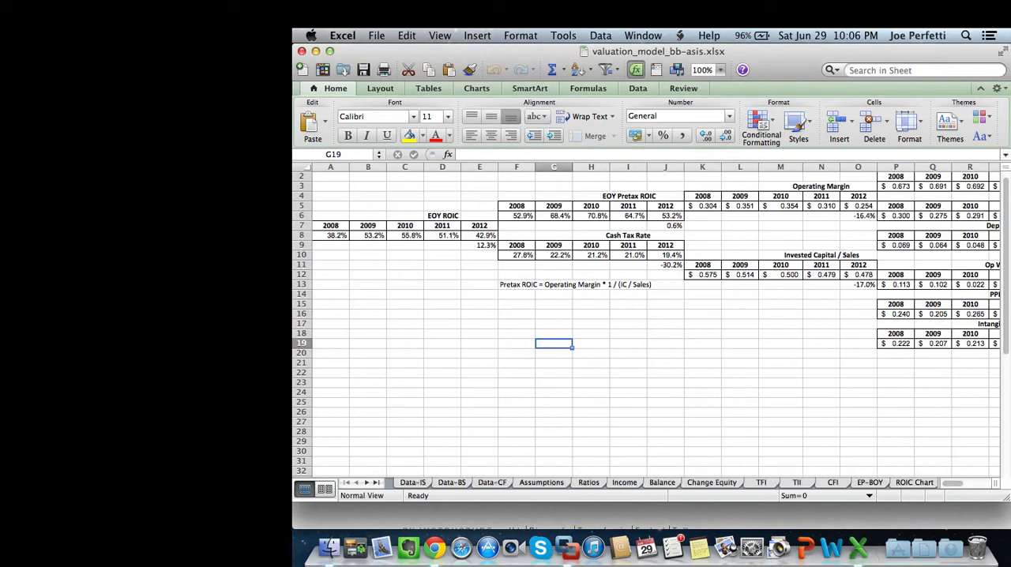
Look over the model's income statement, balance sheet and cash flow data sheets: Data-IS, Data-BS and Data-CF.
{"action": "left_click", "coordinate": [412, 482]}
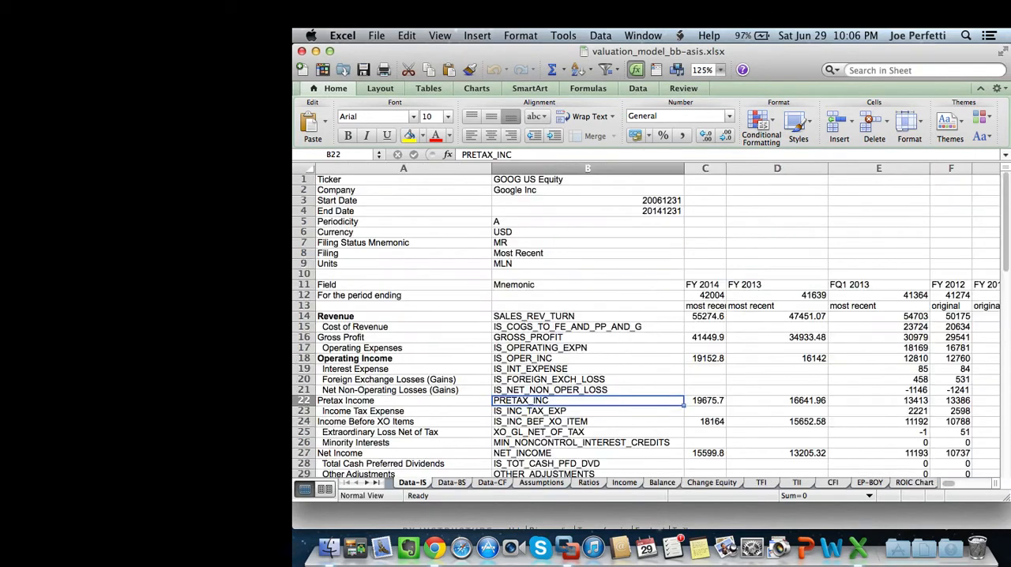
{"action": "left_click", "coordinate": [451, 482]}
{"action": "left_click", "coordinate": [492, 483]}
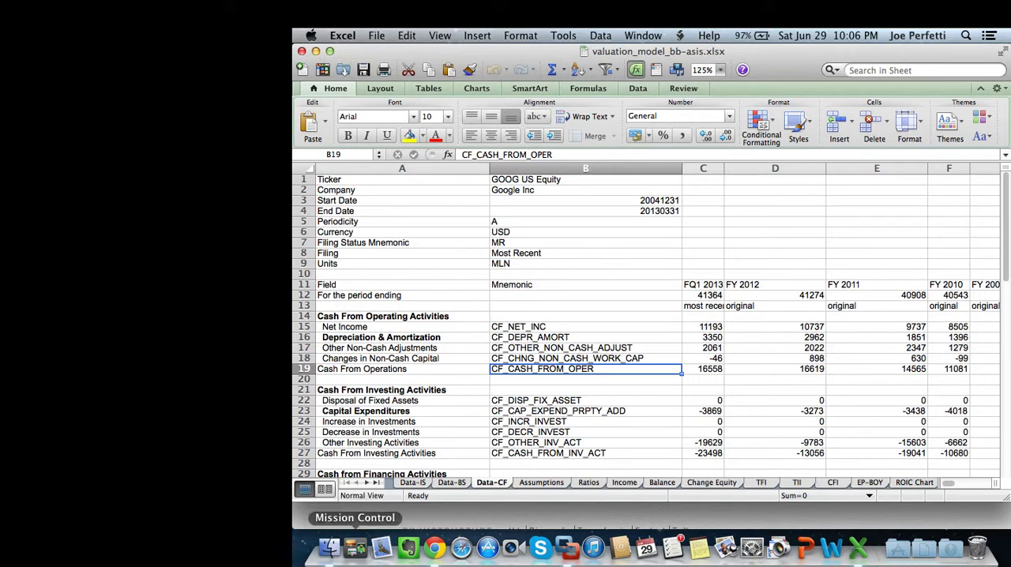
Open bb-is.xlsx from the BB folder in Finder and place its window beside the valuation model.
{"action": "left_click", "coordinate": [329, 546]}
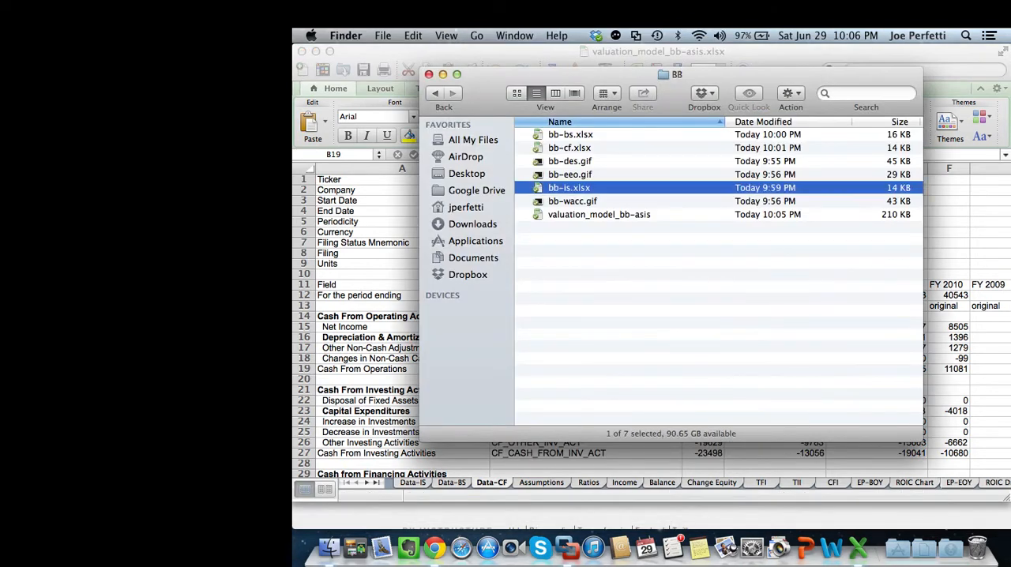
{"action": "double_click", "coordinate": [569, 188]}
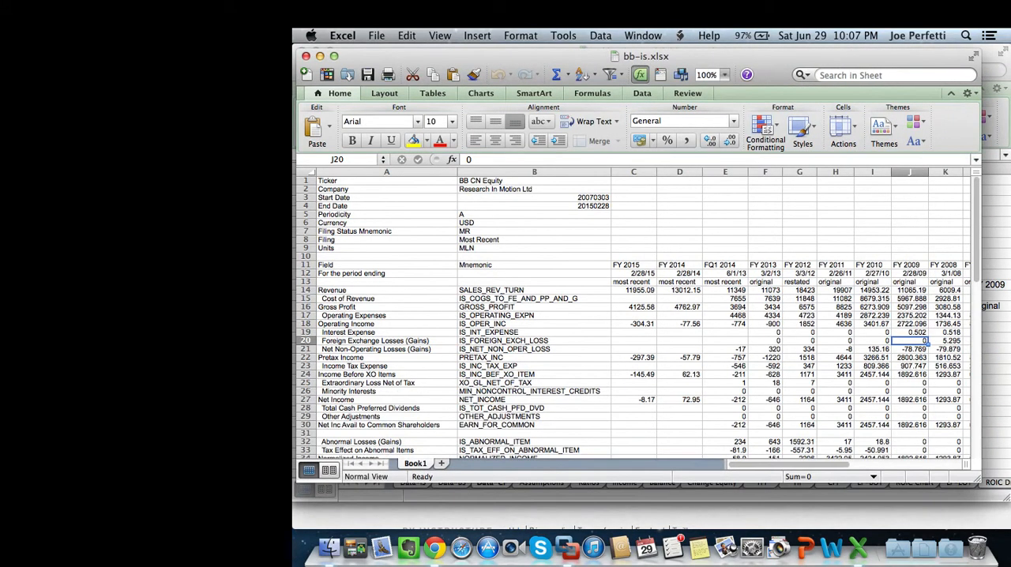
{"action": "left_click_drag", "start_coordinate": [513, 56], "coordinate": [668, 51]}
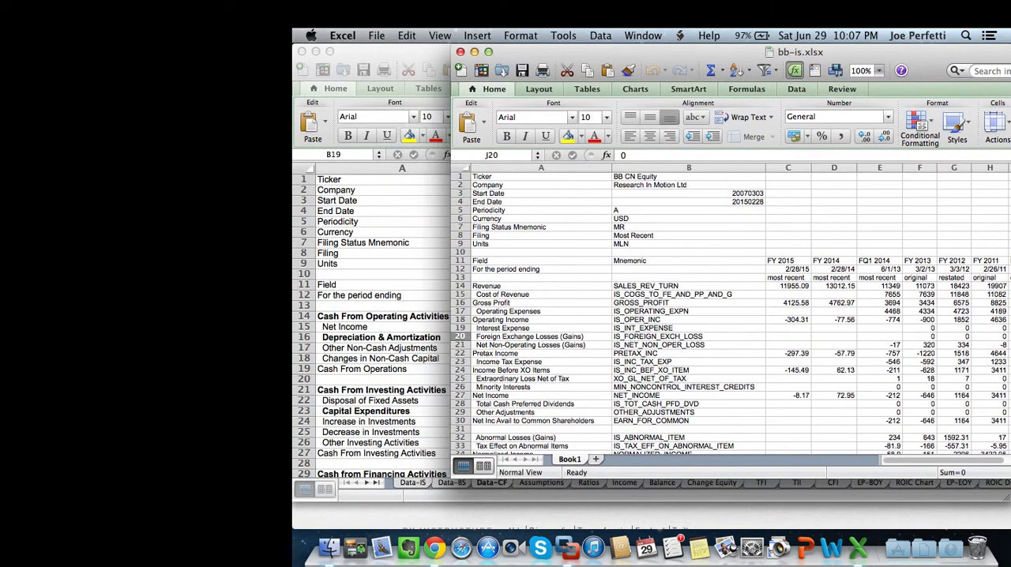
Compare the row layout of the model's Data-IS sheet with that of bb-is.xlsx, down to the diluted share rows.
{"action": "left_click", "coordinate": [413, 482]}
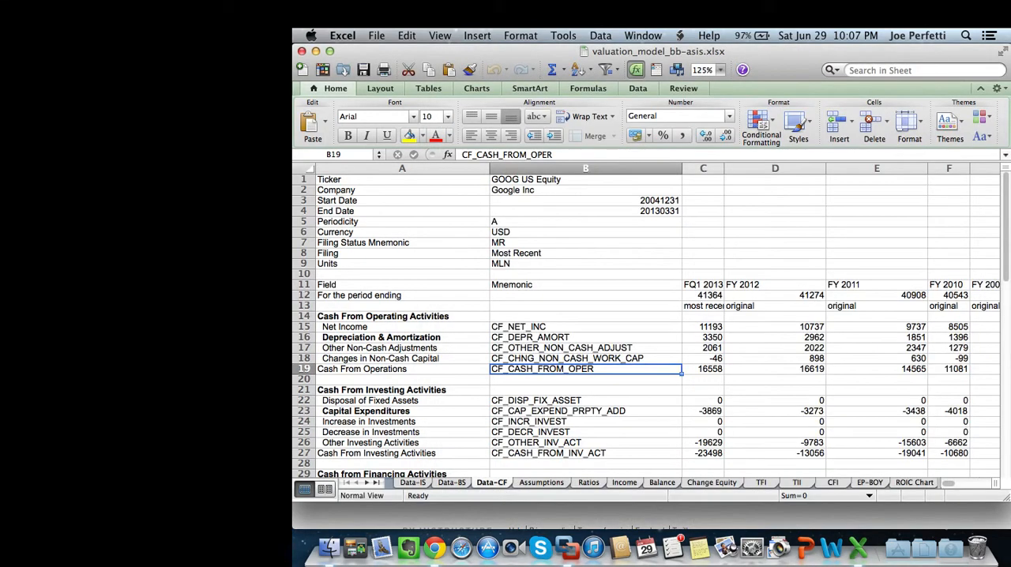
{"action": "left_click", "coordinate": [412, 483]}
{"action": "left_click", "coordinate": [643, 36]}
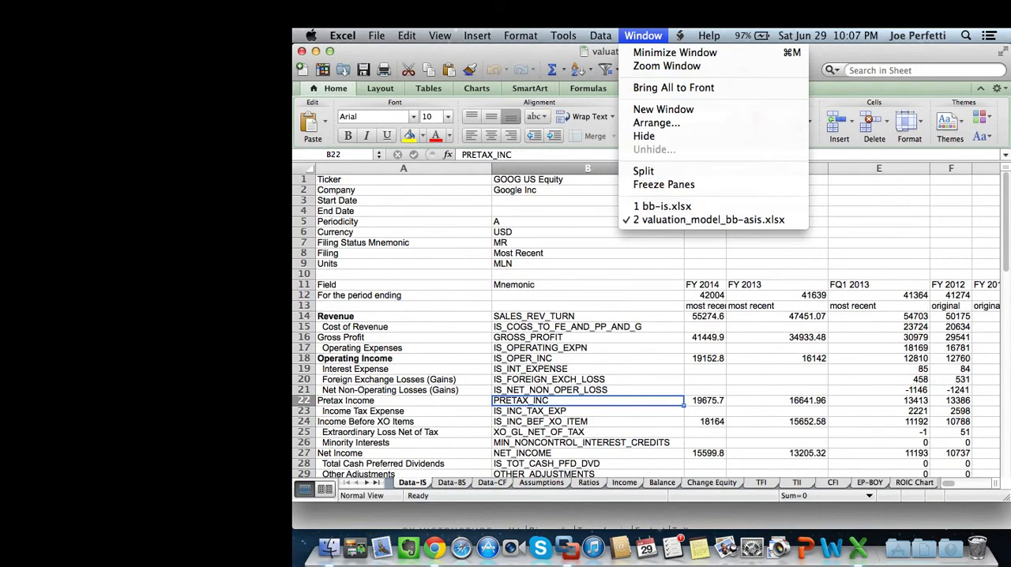
{"action": "left_click", "coordinate": [664, 202]}
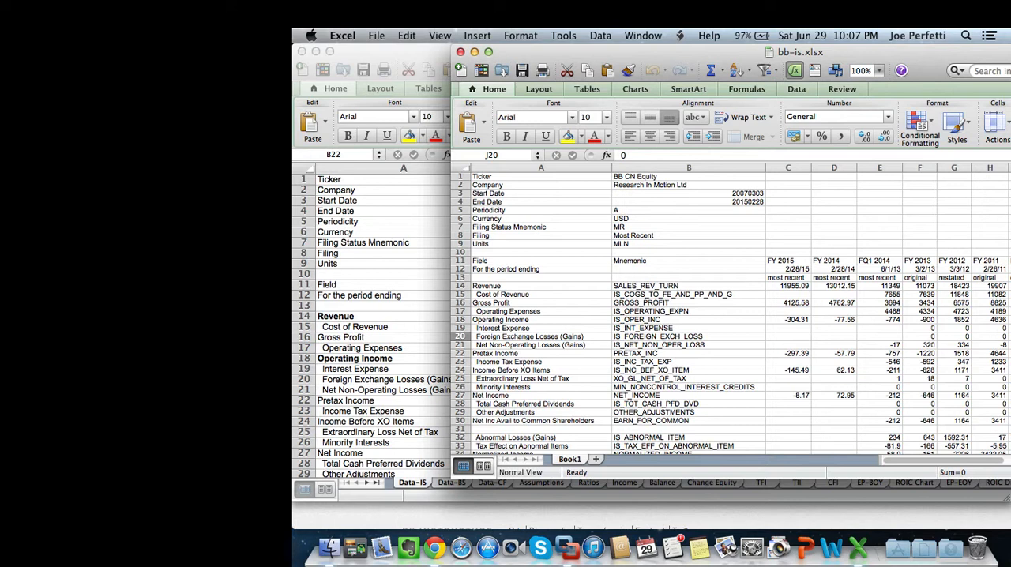
{"action": "left_click", "coordinate": [379, 316]}
{"action": "scroll", "coordinate": [646, 326], "scroll_direction": "down", "scroll_amount": 3}
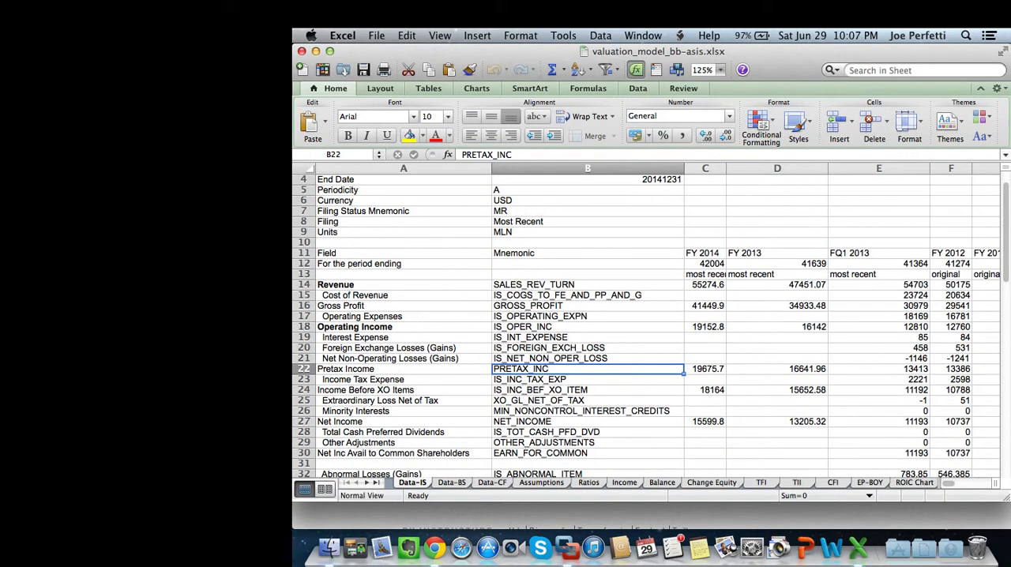
{"action": "scroll", "coordinate": [646, 326], "scroll_direction": "down", "scroll_amount": 10}
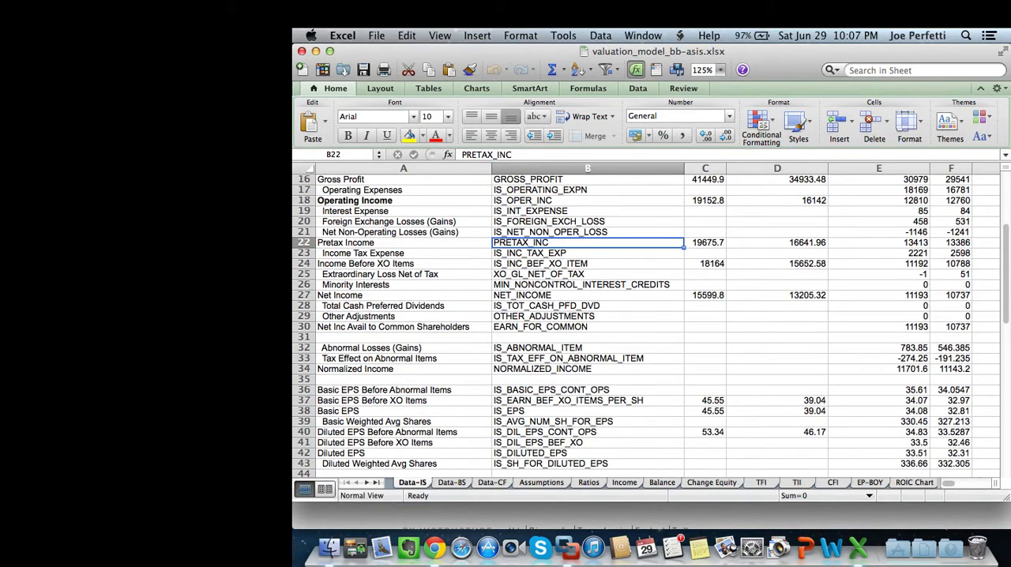
{"action": "left_click", "coordinate": [643, 35]}
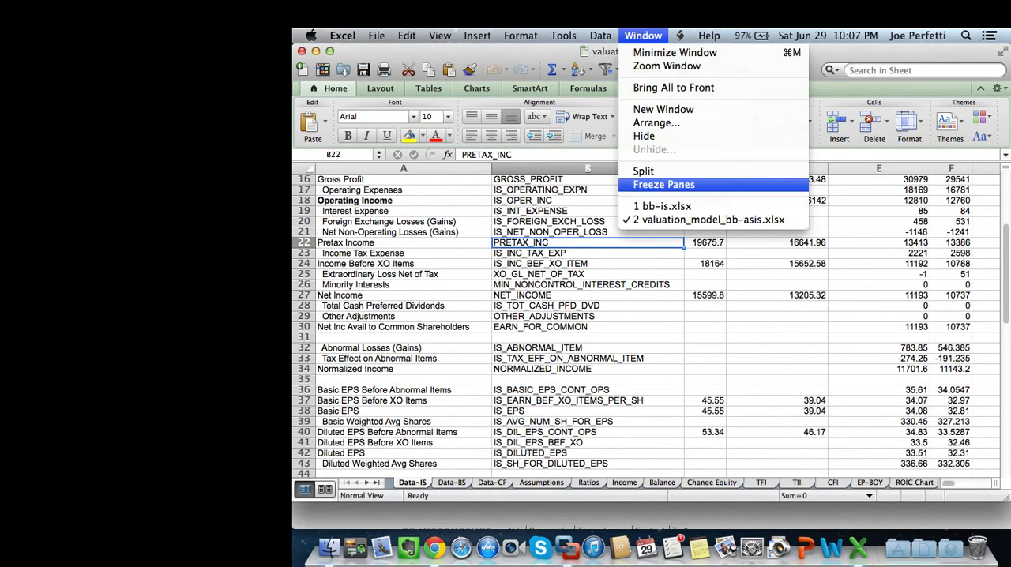
{"action": "left_click", "coordinate": [662, 206]}
{"action": "scroll", "coordinate": [728, 313], "scroll_direction": "down", "scroll_amount": 5}
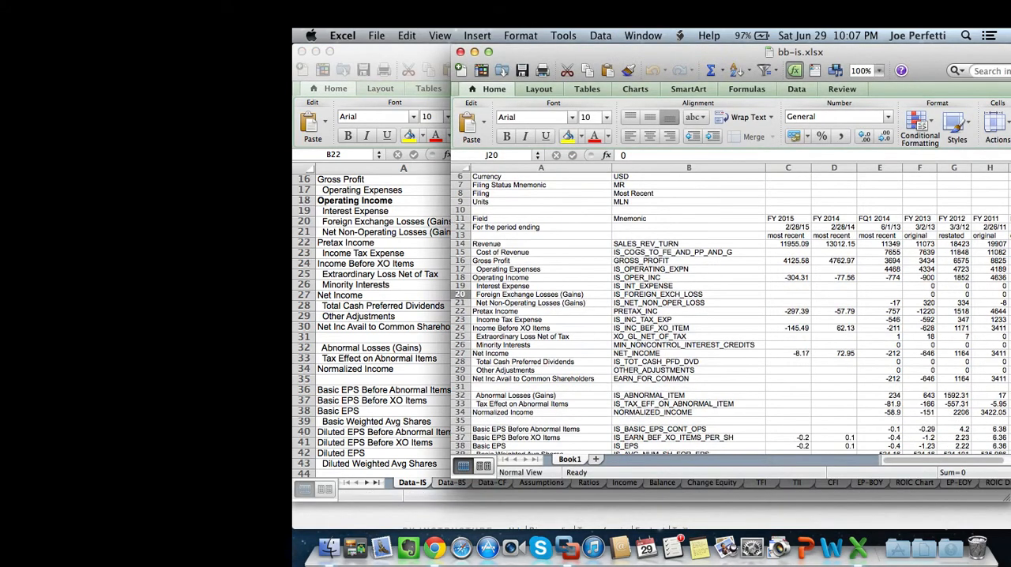
{"action": "scroll", "coordinate": [729, 314], "scroll_direction": "down", "scroll_amount": 1}
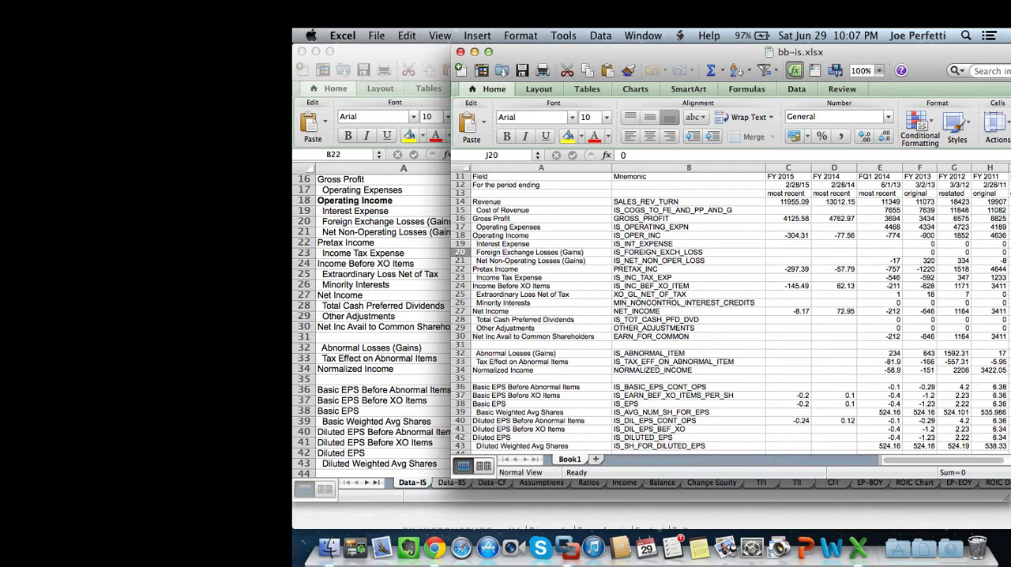
Copy the entire bb-is.xlsx sheet and paste it as values only over the whole Data-IS sheet of valuation_model_bb-asis.xlsx.
{"action": "key", "text": "super+a"}
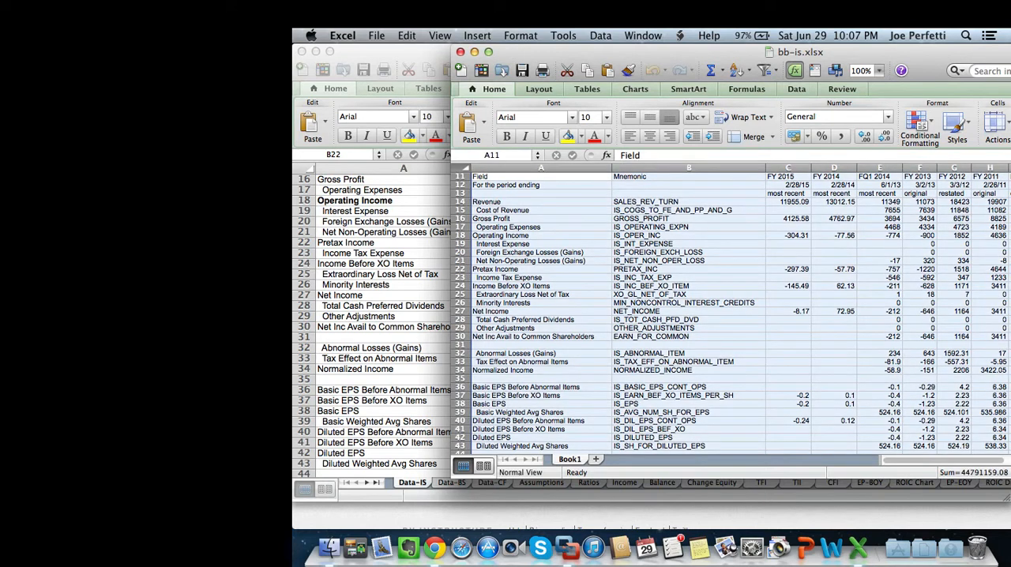
{"action": "key", "text": "super+c"}
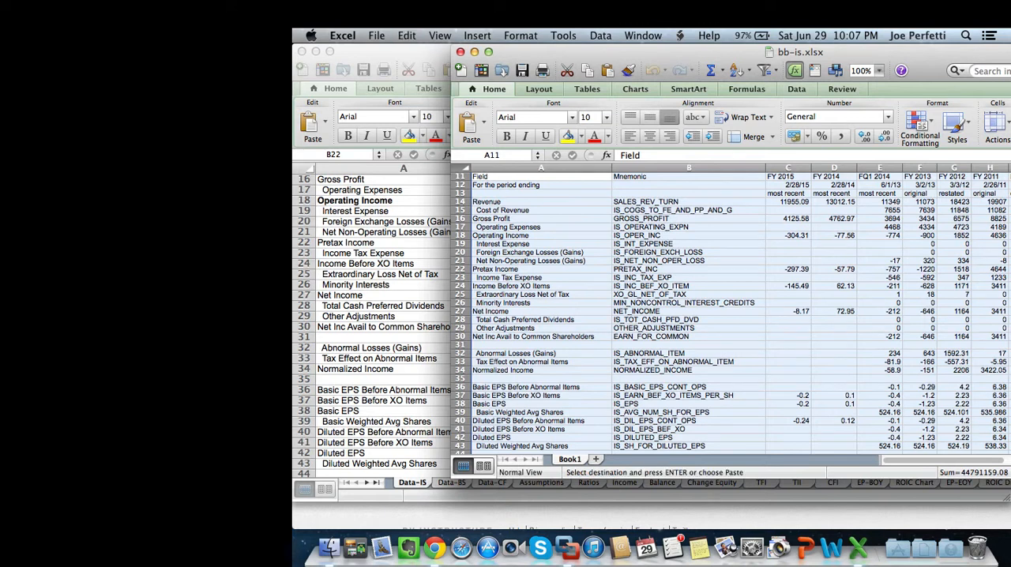
{"action": "key", "text": "super+grave"}
{"action": "scroll", "coordinate": [648, 324], "scroll_direction": "up", "scroll_amount": 5}
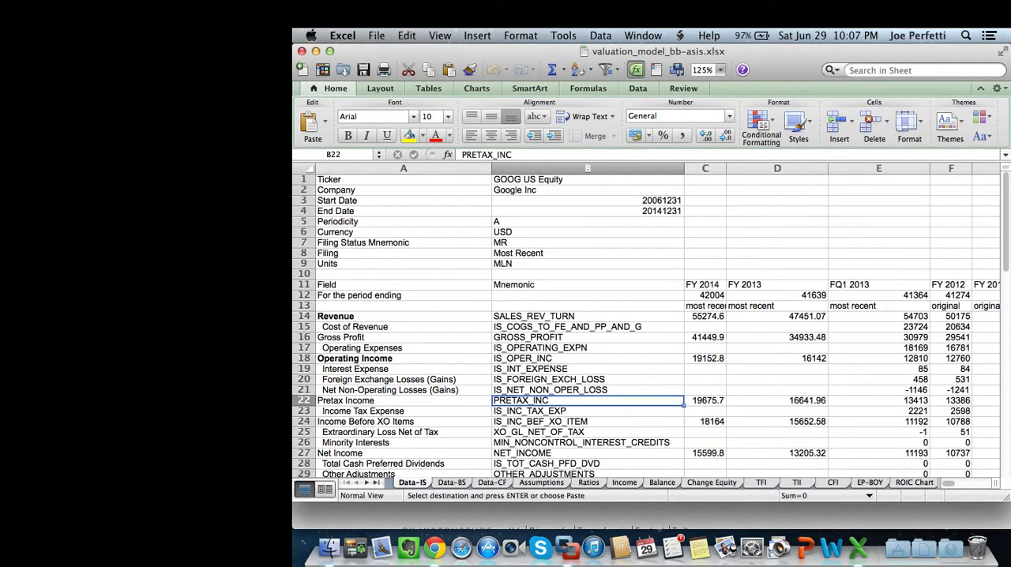
{"action": "key", "text": "super+a"}
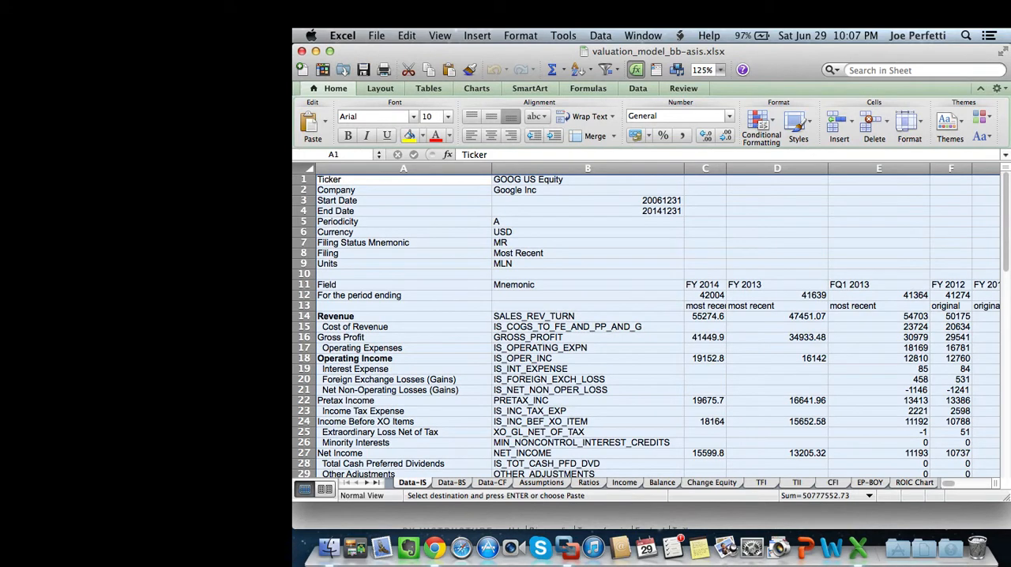
{"action": "right_click", "coordinate": [306, 168]}
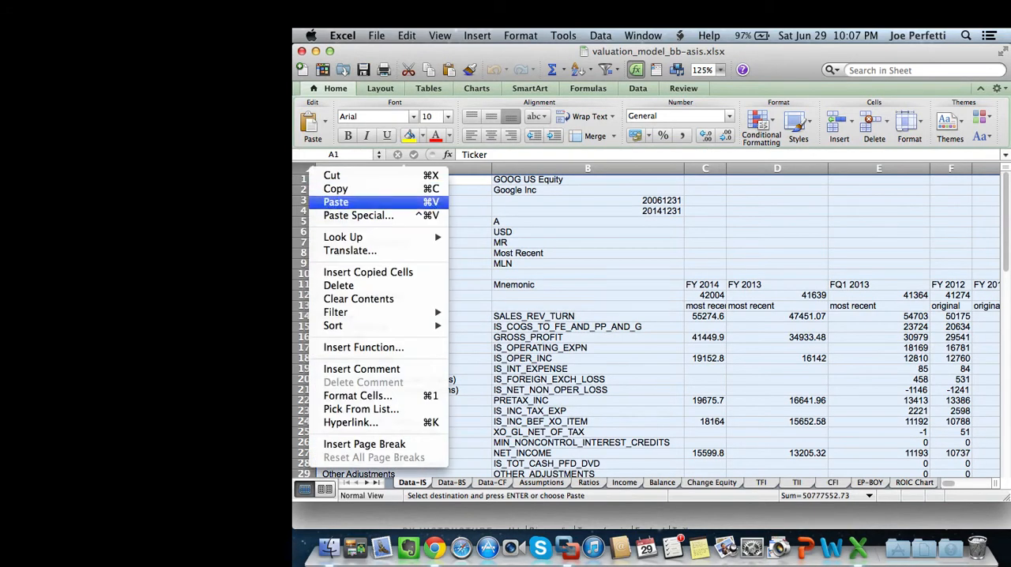
{"action": "left_click", "coordinate": [340, 216]}
{"action": "left_click", "coordinate": [320, 125]}
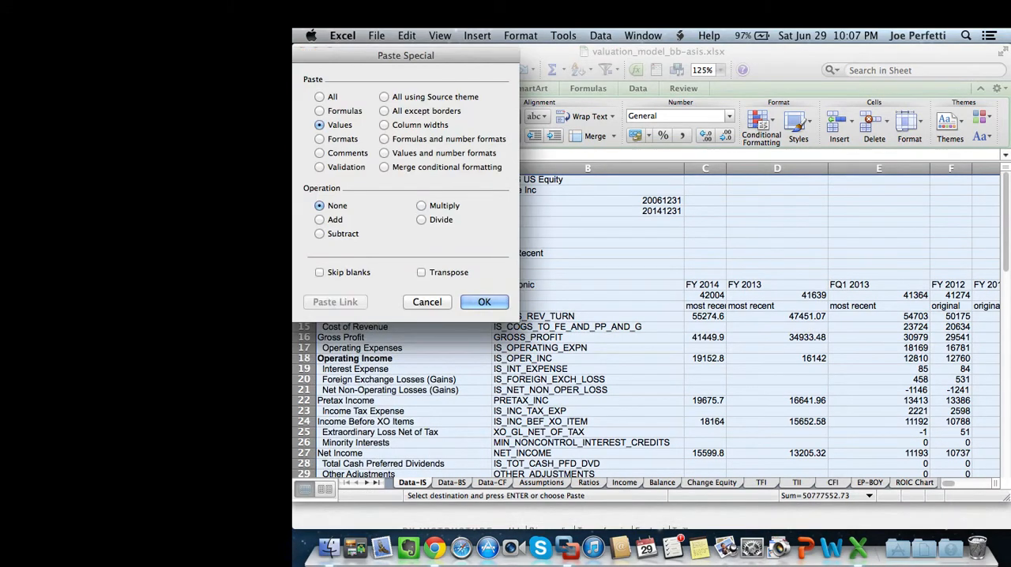
{"action": "left_click", "coordinate": [484, 302]}
{"action": "left_click", "coordinate": [587, 348]}
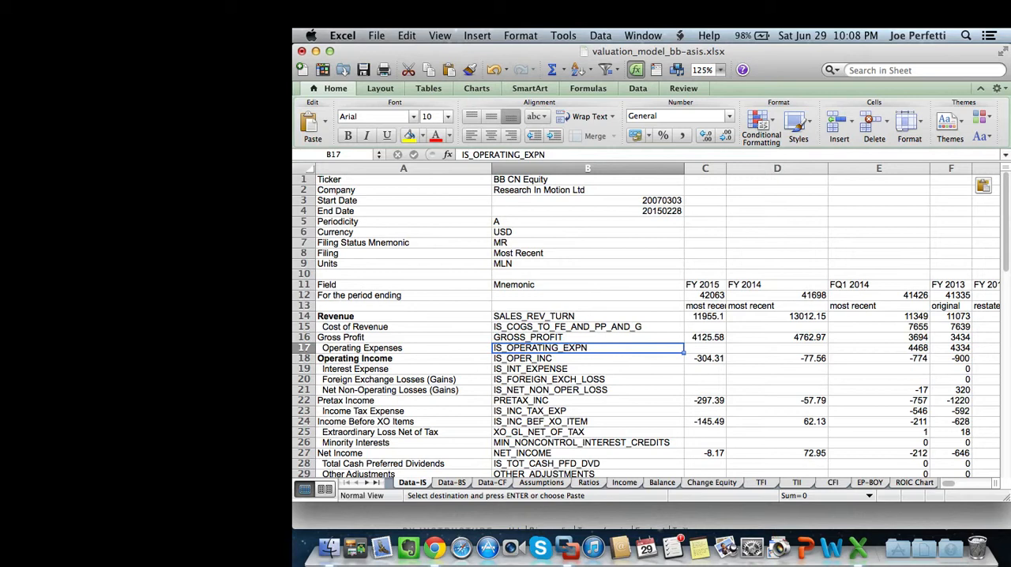
Review the income statement data pasted in Data-IS, down through the Reference Items section.
{"action": "scroll", "coordinate": [651, 327], "scroll_direction": "down", "scroll_amount": 5}
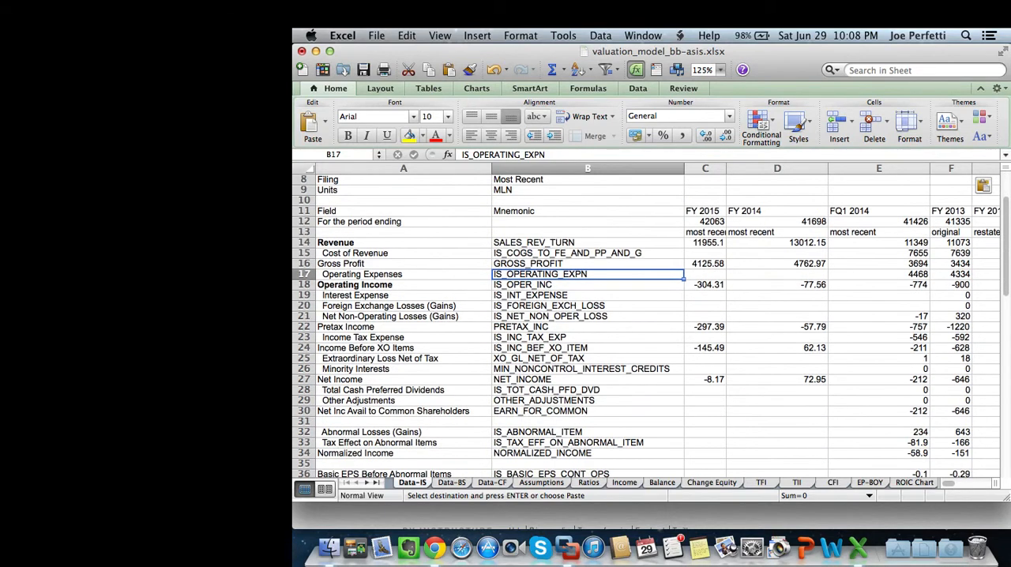
{"action": "scroll", "coordinate": [651, 327], "scroll_direction": "down", "scroll_amount": 15}
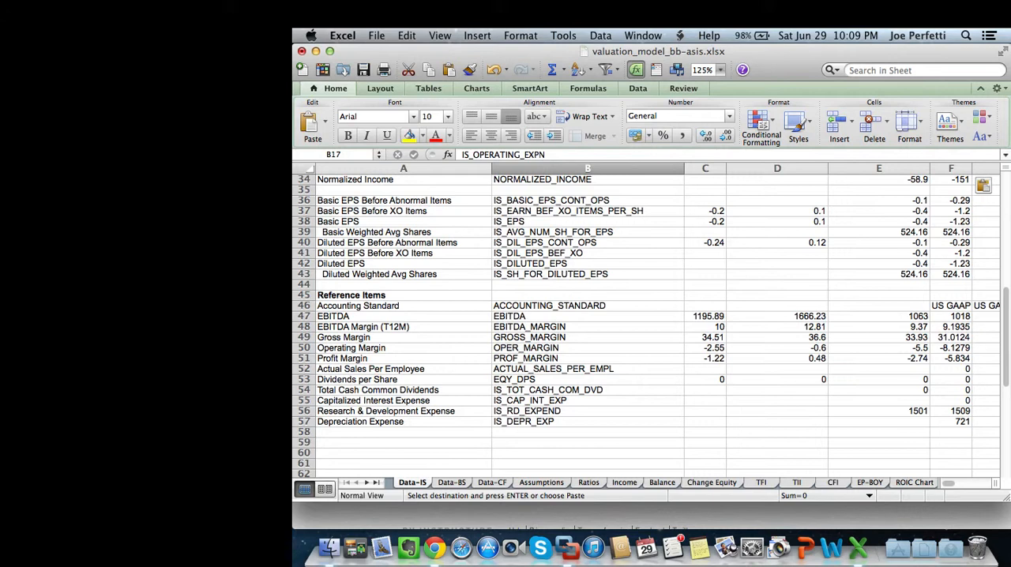
{"action": "scroll", "coordinate": [648, 324], "scroll_direction": "up", "scroll_amount": 10}
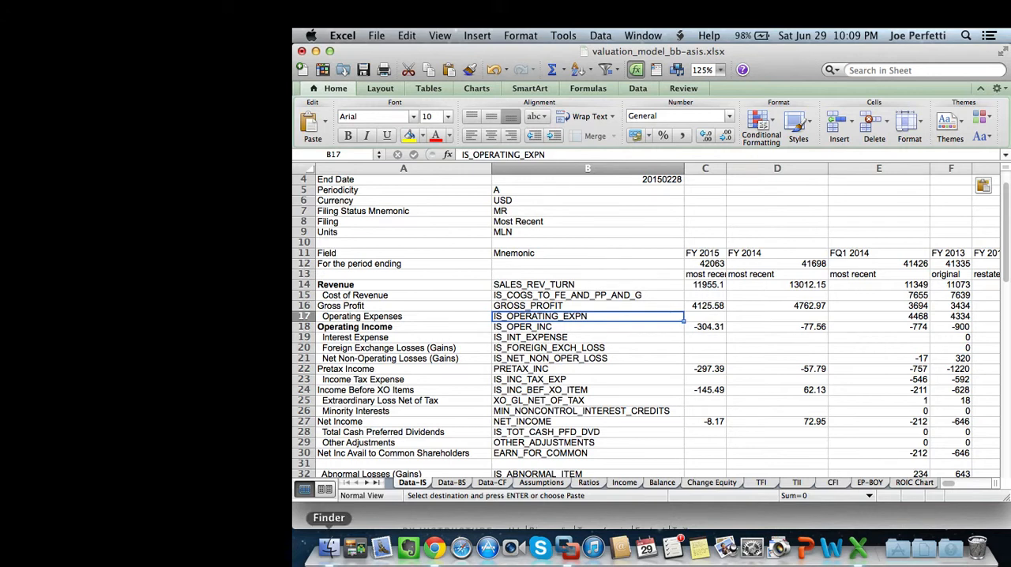
Open bb-bs.xlsx from the BB folder in Finder and copy its entire sheet.
{"action": "left_click", "coordinate": [328, 547]}
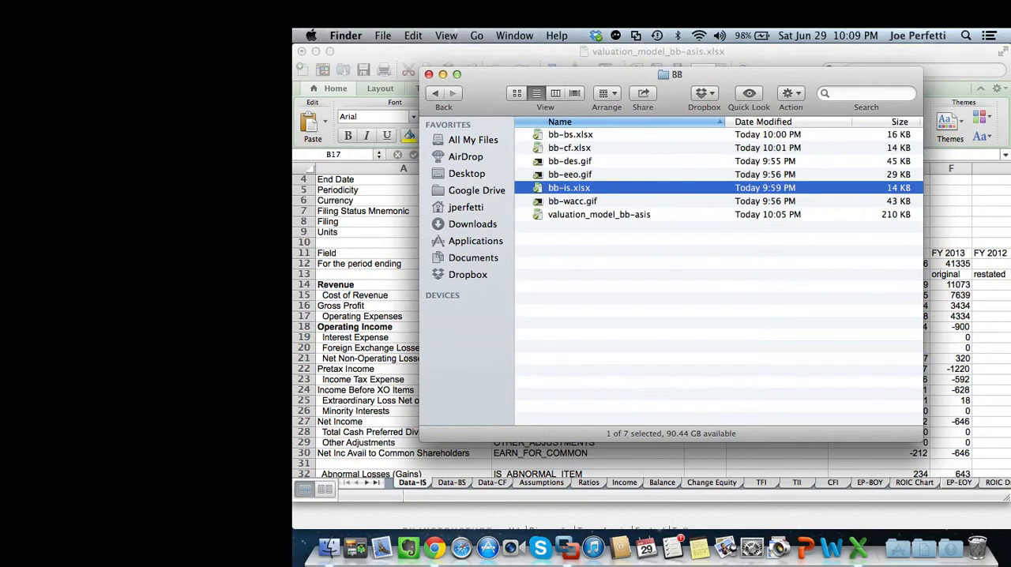
{"action": "double_click", "coordinate": [570, 135]}
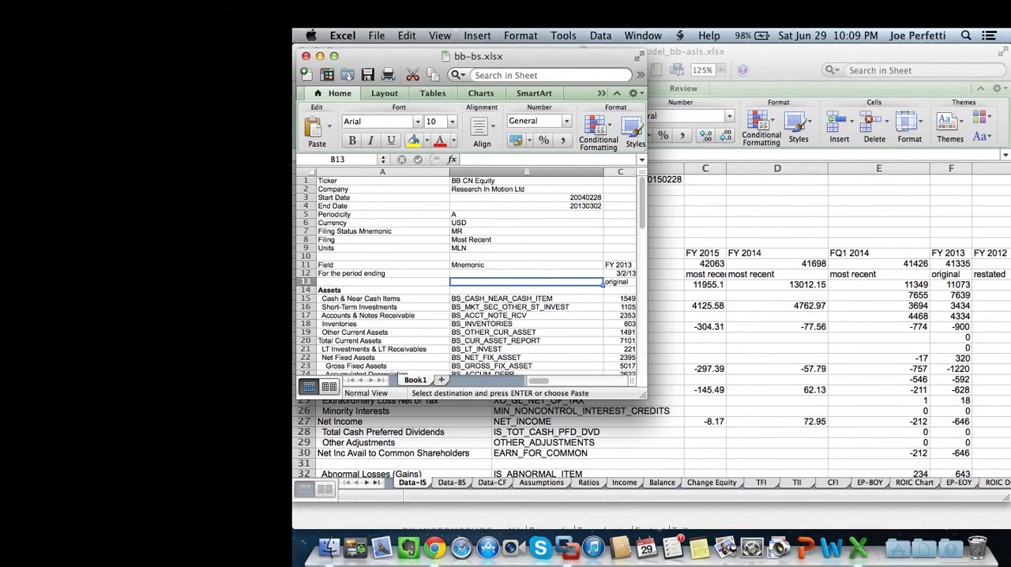
{"action": "key", "text": "super+a"}
{"action": "key", "text": "super+c"}
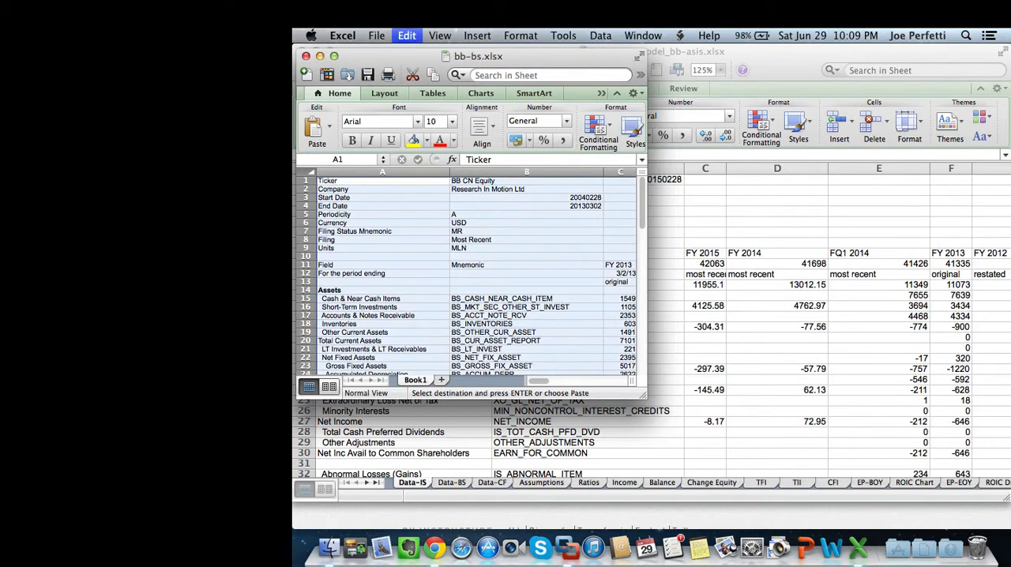
Paste the copied balance sheet data as values only over the whole Data-BS sheet of the valuation model.
{"action": "key", "text": "super+grave"}
{"action": "left_click", "coordinate": [451, 483]}
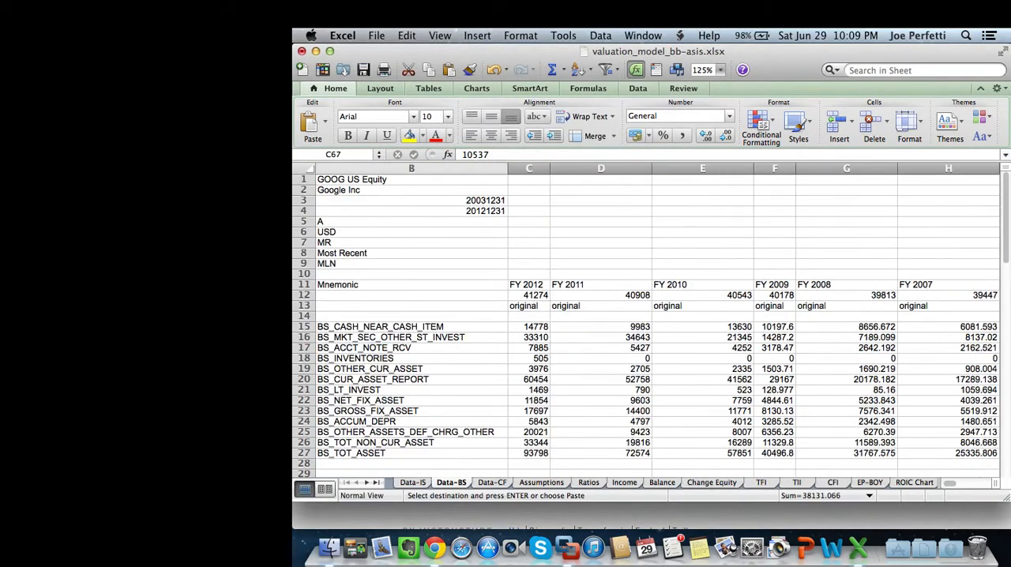
{"action": "key", "text": "super+a"}
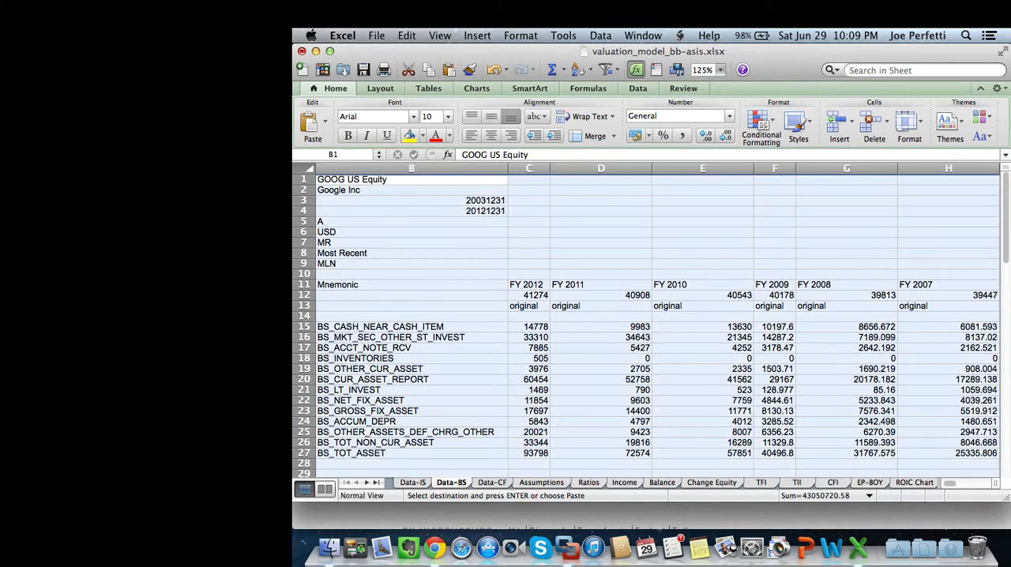
{"action": "right_click", "coordinate": [300, 165]}
{"action": "left_click", "coordinate": [339, 215]}
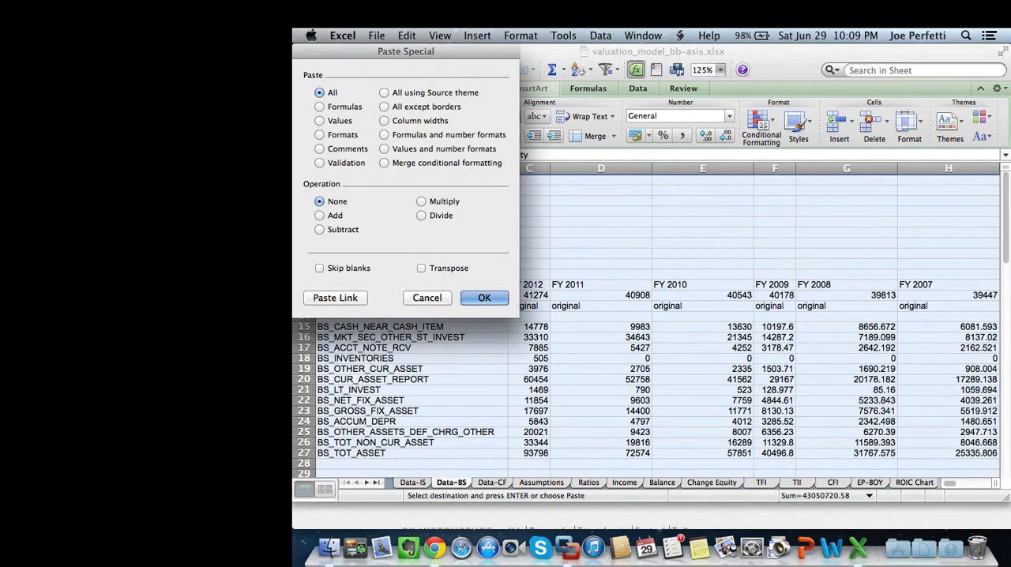
{"action": "left_click", "coordinate": [319, 120]}
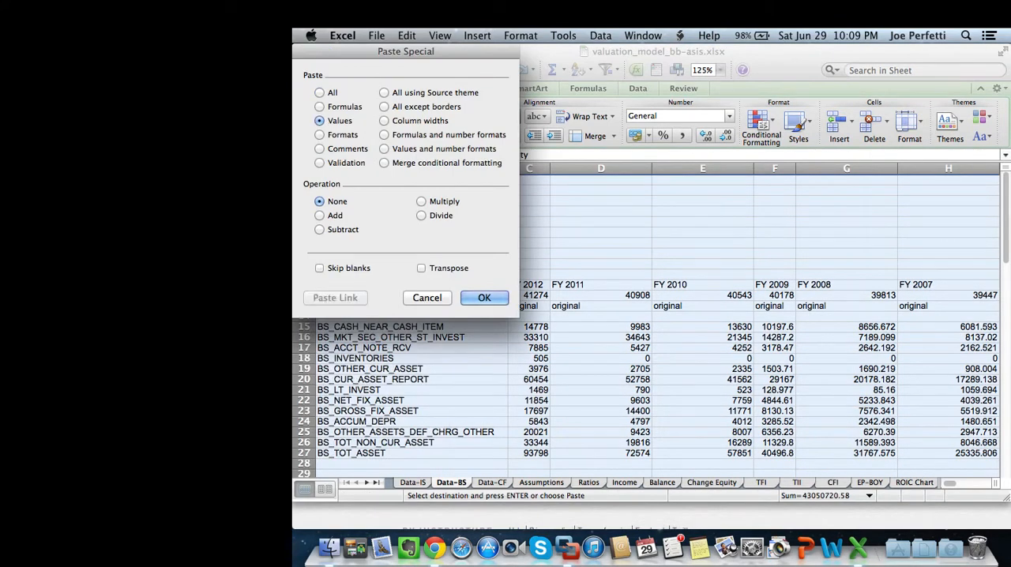
{"action": "left_click", "coordinate": [484, 298]}
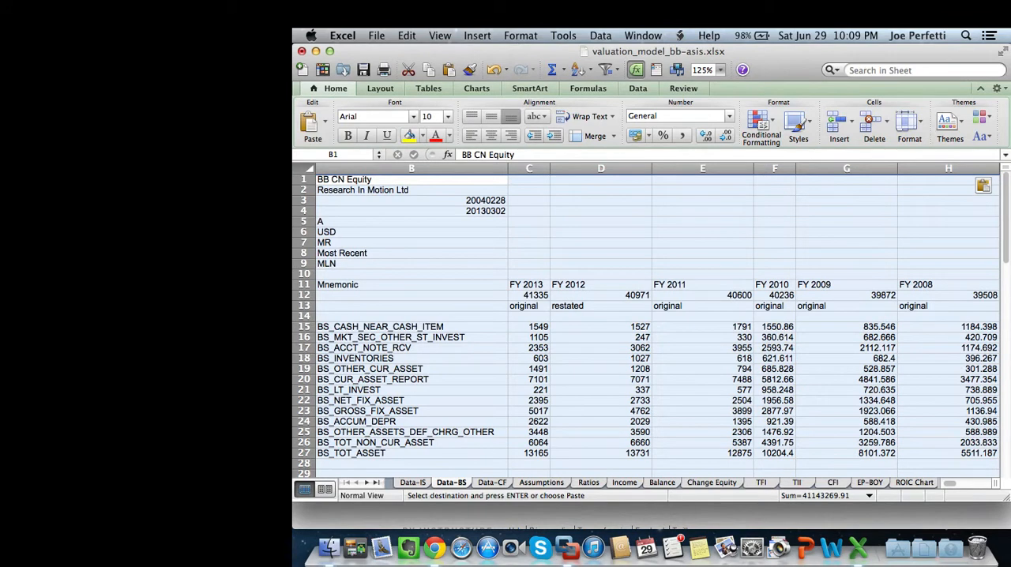
Compare the balance sheet pasted in Data-BS with the source bb-bs.xlsx, from the assets down to total liabilities and equity.
{"action": "scroll", "coordinate": [647, 316], "scroll_direction": "left", "scroll_amount": 2}
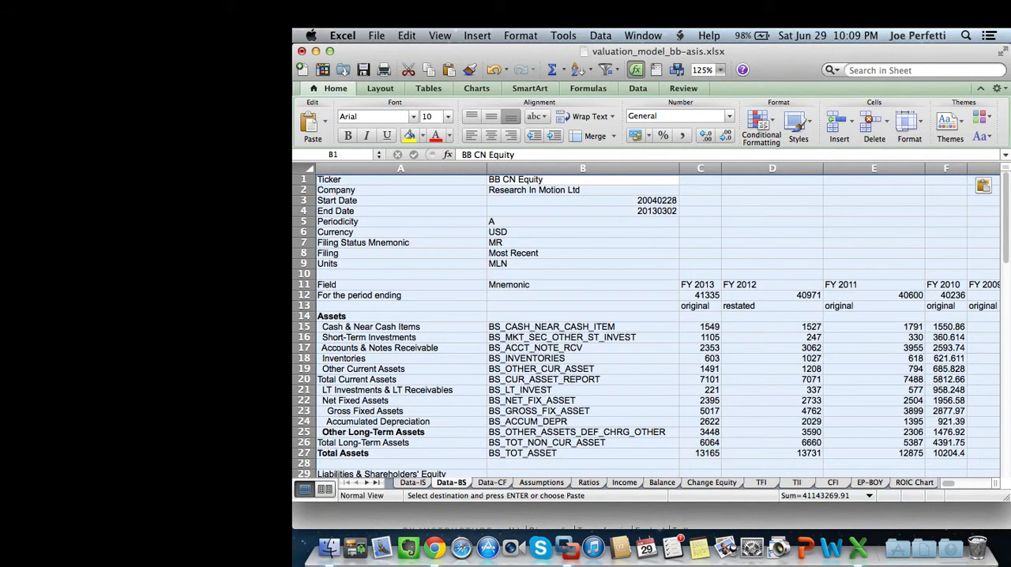
{"action": "scroll", "coordinate": [647, 323], "scroll_direction": "down", "scroll_amount": 5}
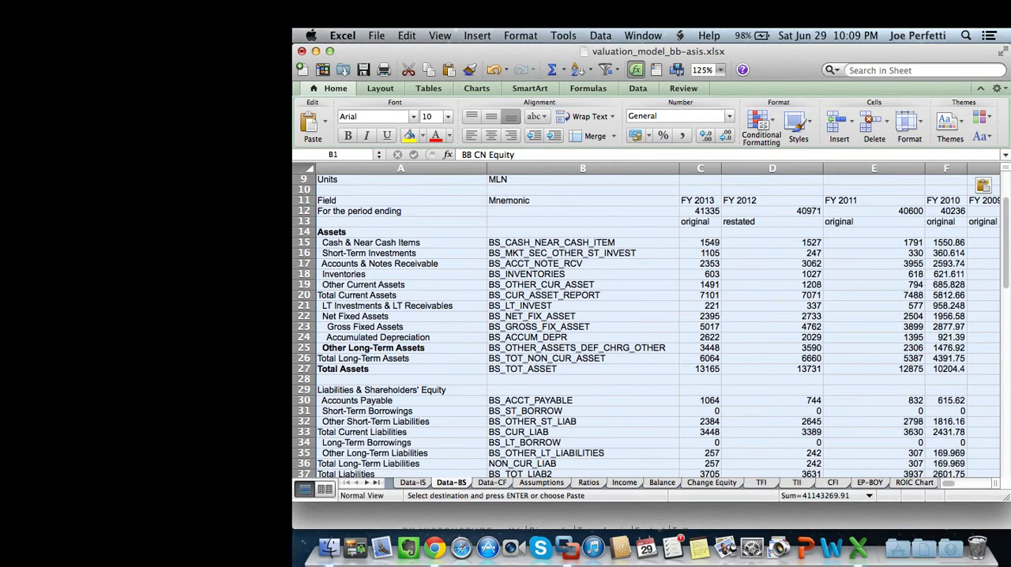
{"action": "left_click", "coordinate": [401, 369]}
{"action": "left_click", "coordinate": [643, 35]}
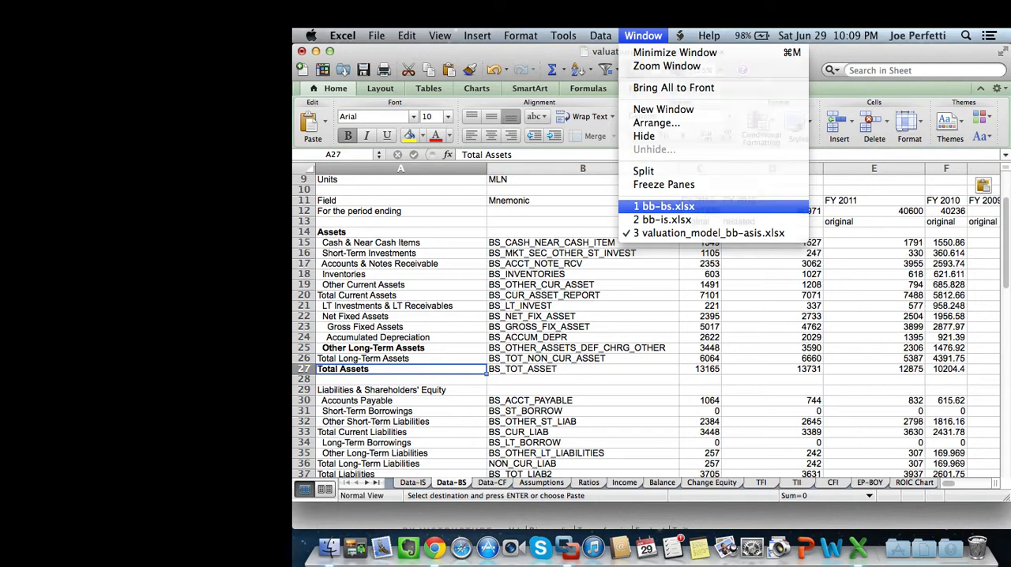
{"action": "left_click", "coordinate": [664, 206]}
{"action": "scroll", "coordinate": [473, 276], "scroll_direction": "down", "scroll_amount": 3}
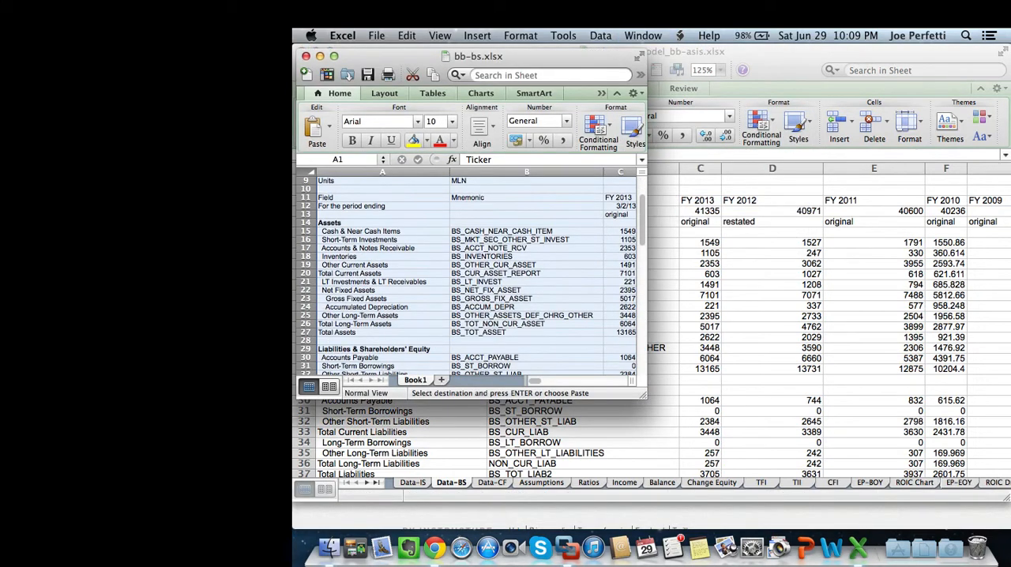
{"action": "scroll", "coordinate": [473, 276], "scroll_direction": "down", "scroll_amount": 6}
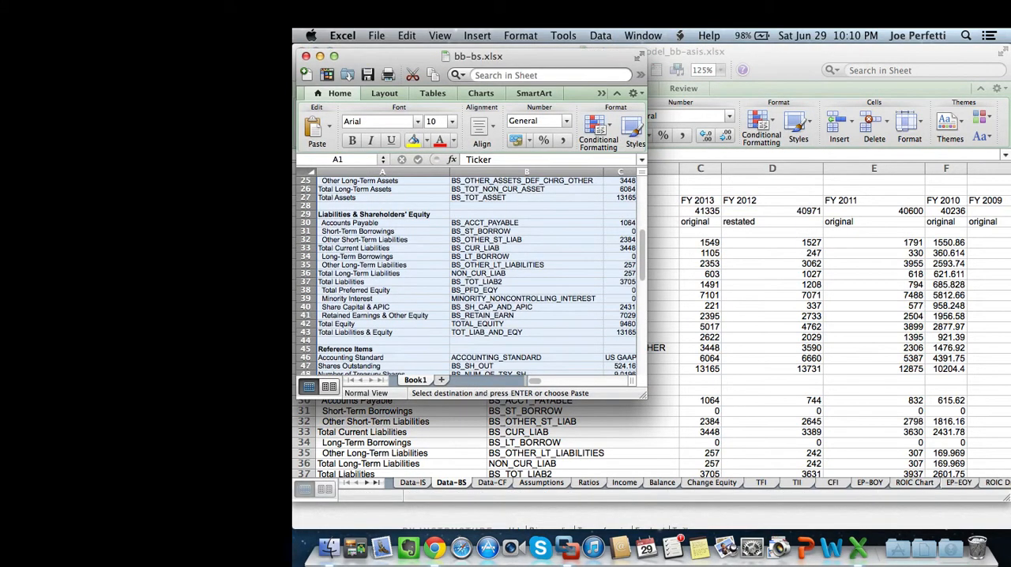
{"action": "right_click", "coordinate": [516, 442]}
{"action": "key", "text": "super+c"}
{"action": "scroll", "coordinate": [585, 327], "scroll_direction": "down", "scroll_amount": 4}
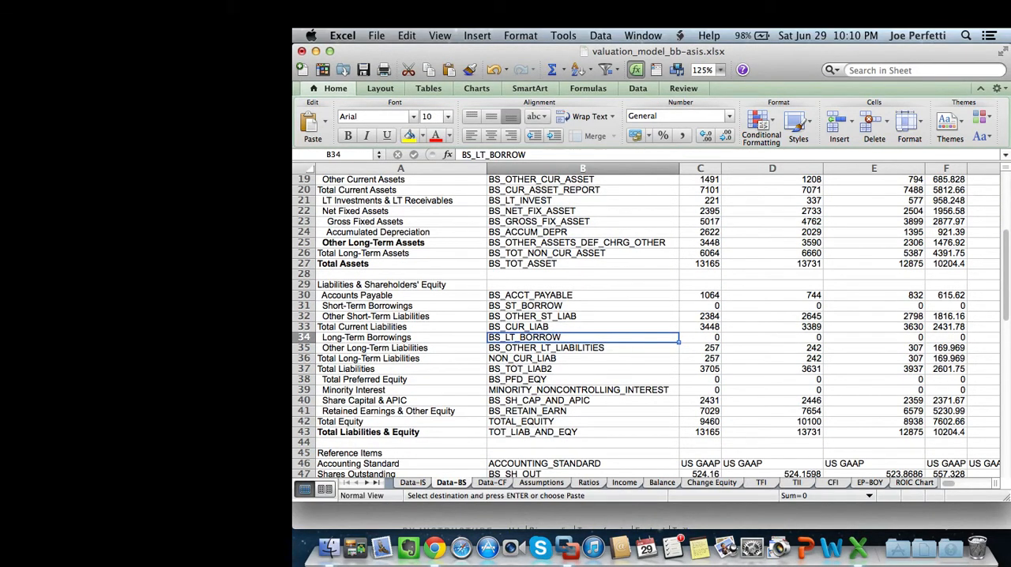
Go to the Data-CF sheet, then open bb-cf.xlsx from the BB folder in Finder and copy its entire sheet.
{"action": "left_click", "coordinate": [492, 483]}
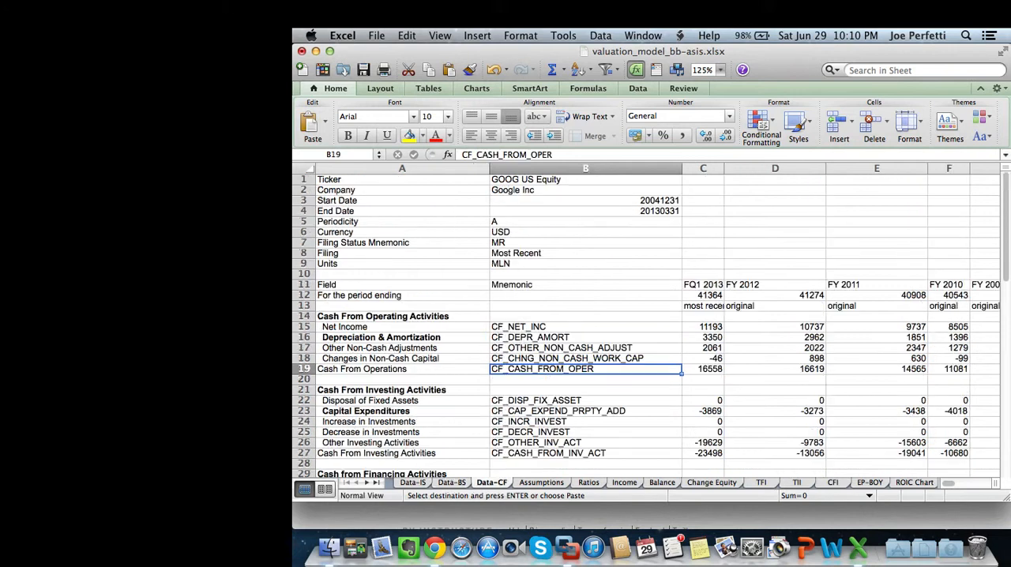
{"action": "left_click", "coordinate": [643, 36]}
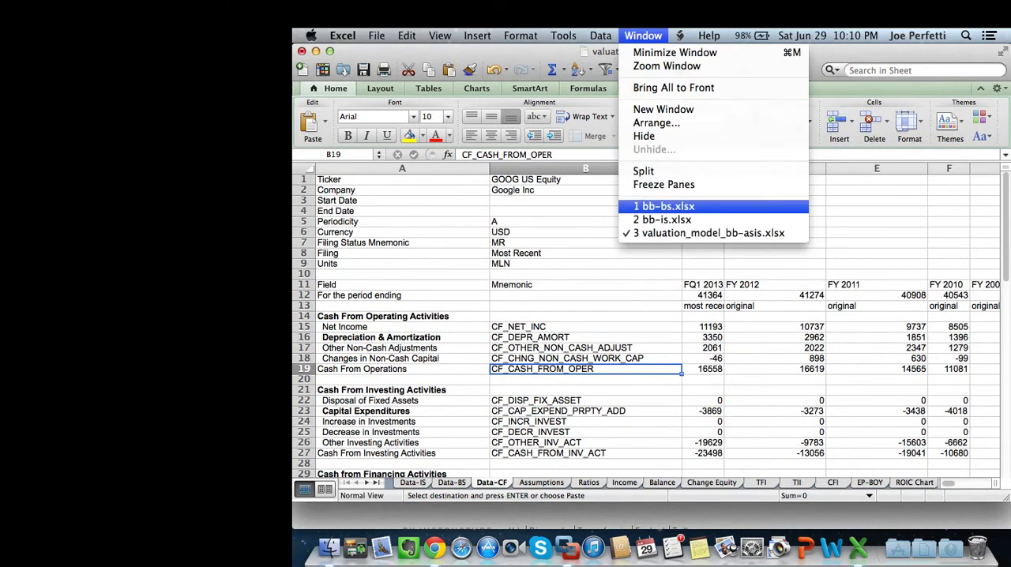
{"action": "key", "text": "Escape"}
{"action": "left_click", "coordinate": [329, 547]}
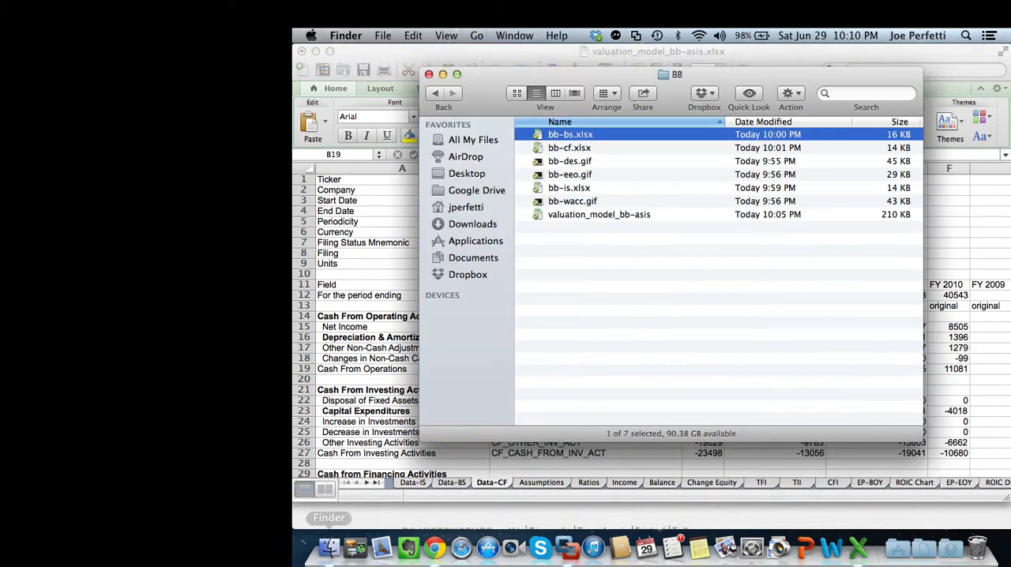
{"action": "double_click", "coordinate": [569, 147]}
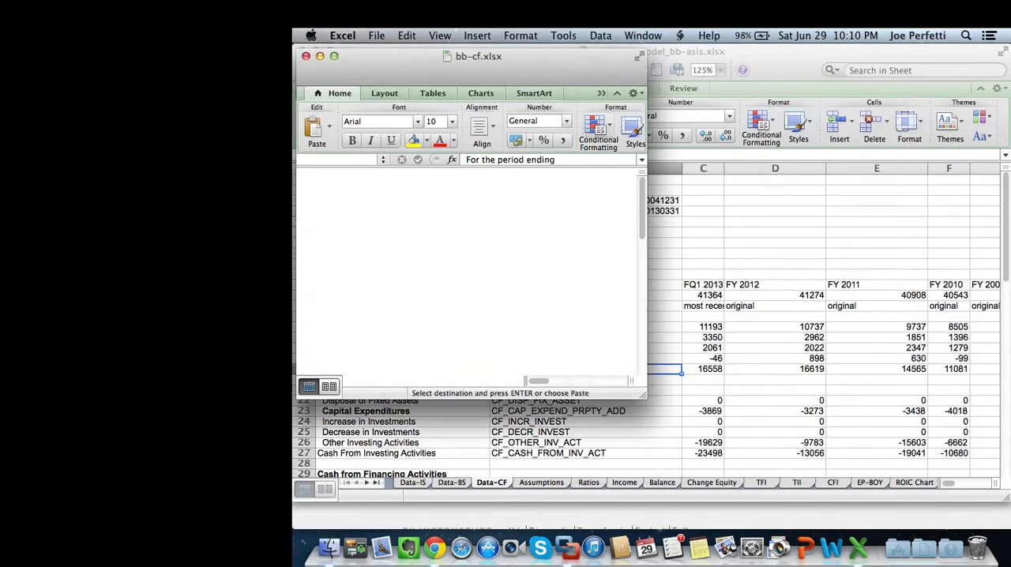
{"action": "key", "text": "super+a"}
{"action": "key", "text": "super+c"}
Paste the copied cash flow data as values only over the whole Data-CF sheet of valuation_model_bb-asis.xlsx.
{"action": "left_click", "coordinate": [643, 36]}
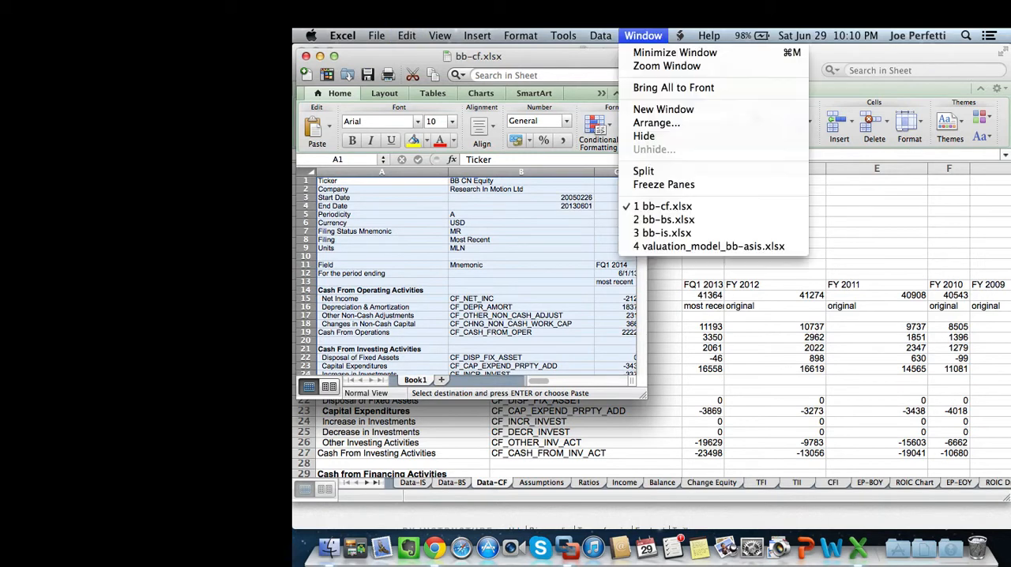
{"action": "left_click", "coordinate": [708, 247]}
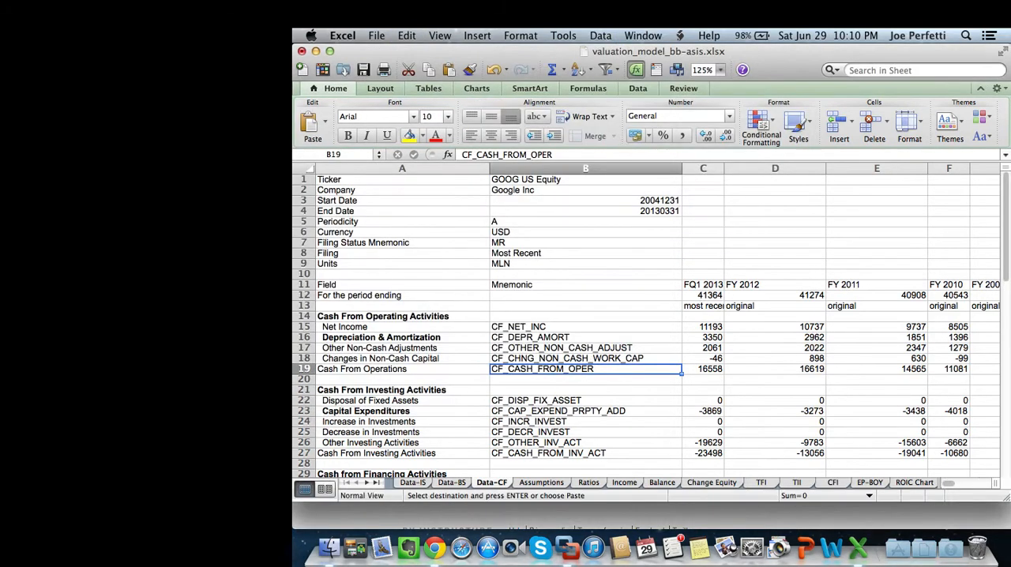
{"action": "left_click", "coordinate": [304, 169]}
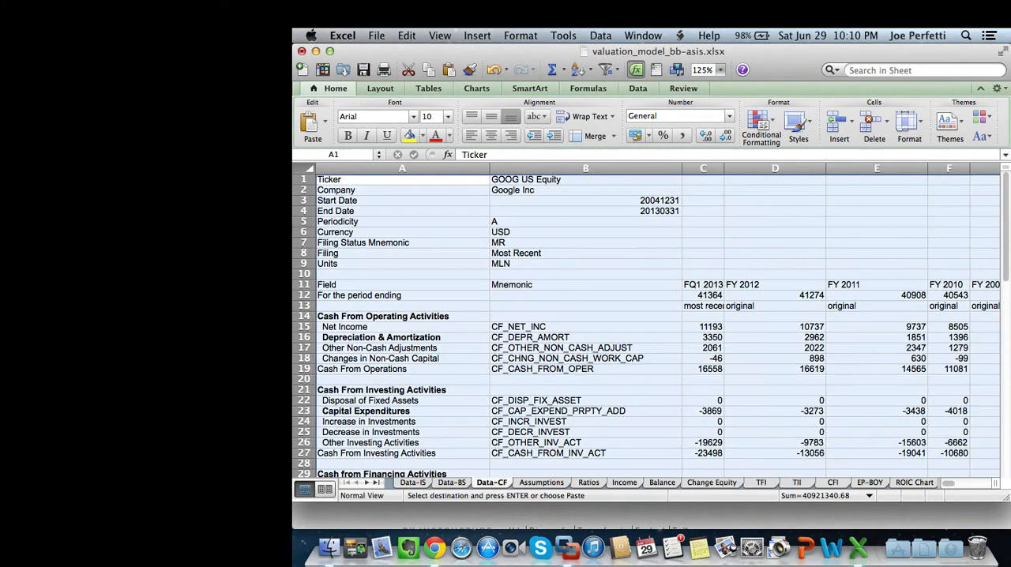
{"action": "right_click", "coordinate": [305, 168]}
{"action": "left_click", "coordinate": [340, 213]}
{"action": "left_click", "coordinate": [320, 141]}
{"action": "key", "text": "Return"}
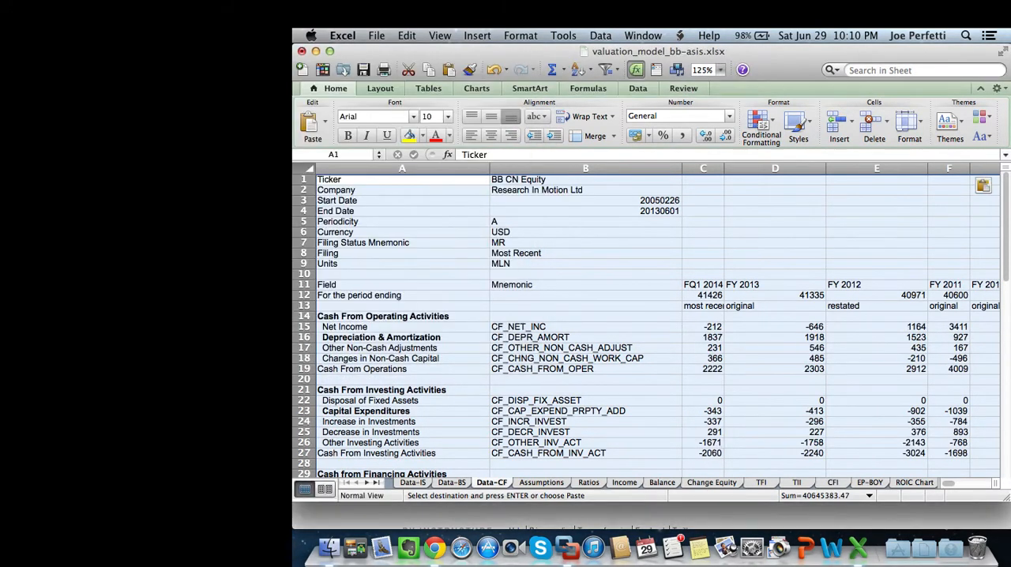
{"action": "left_click", "coordinate": [402, 315]}
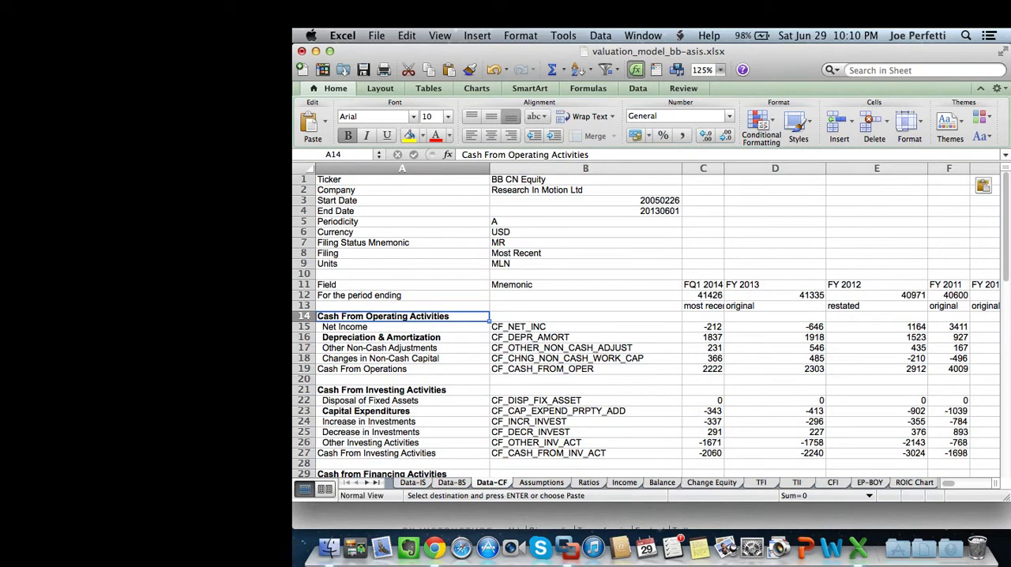
{"action": "key", "text": "Escape"}
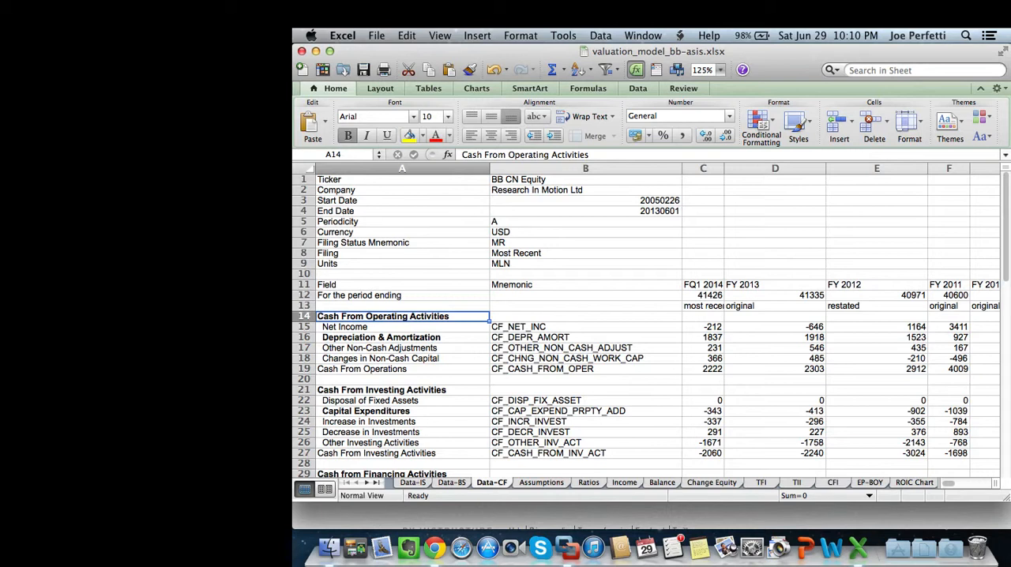
Examine the fiscal-year column headings in Data-IS and Data-BS to identify the last reported year.
{"action": "key", "text": "ctrl+Page_Down"}
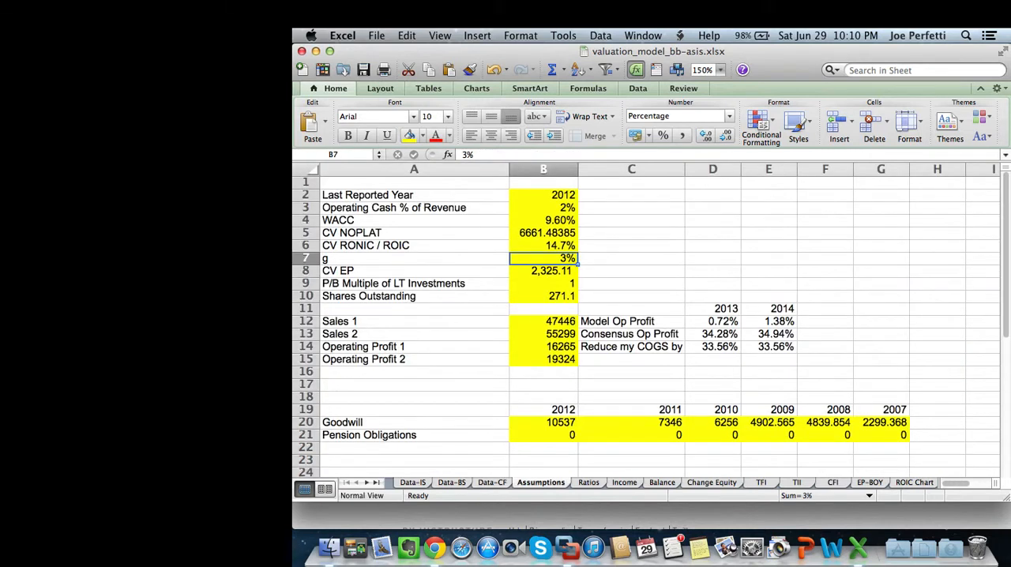
{"action": "key", "text": "ctrl+Page_Up"}
{"action": "key", "text": "ctrl+Page_Up"}
{"action": "key", "text": "ctrl+Page_Up"}
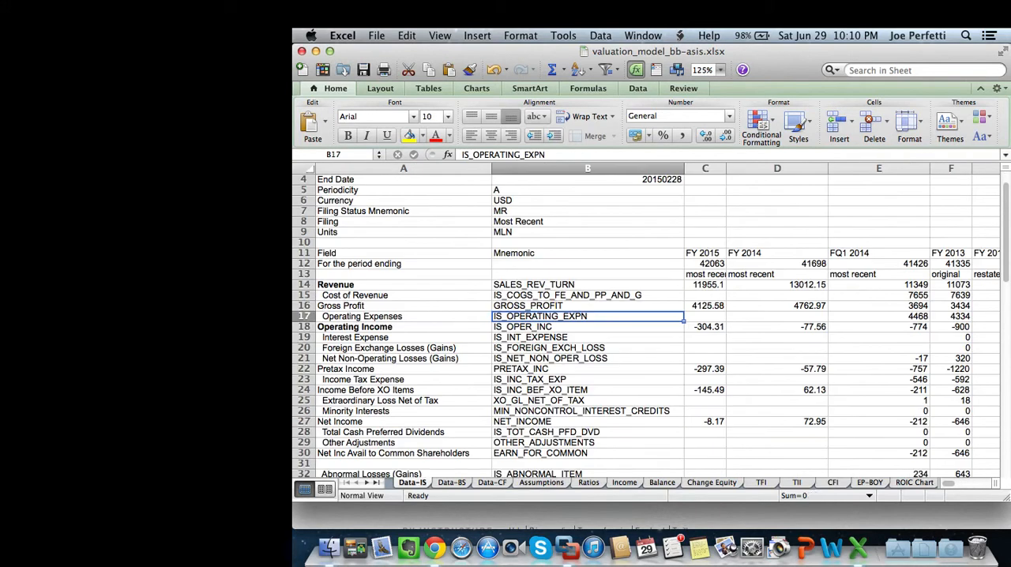
{"action": "scroll", "coordinate": [647, 324], "scroll_direction": "right", "scroll_amount": 5}
{"action": "scroll", "coordinate": [648, 324], "scroll_direction": "left", "scroll_amount": 5}
{"action": "scroll", "coordinate": [648, 324], "scroll_direction": "up", "scroll_amount": 1}
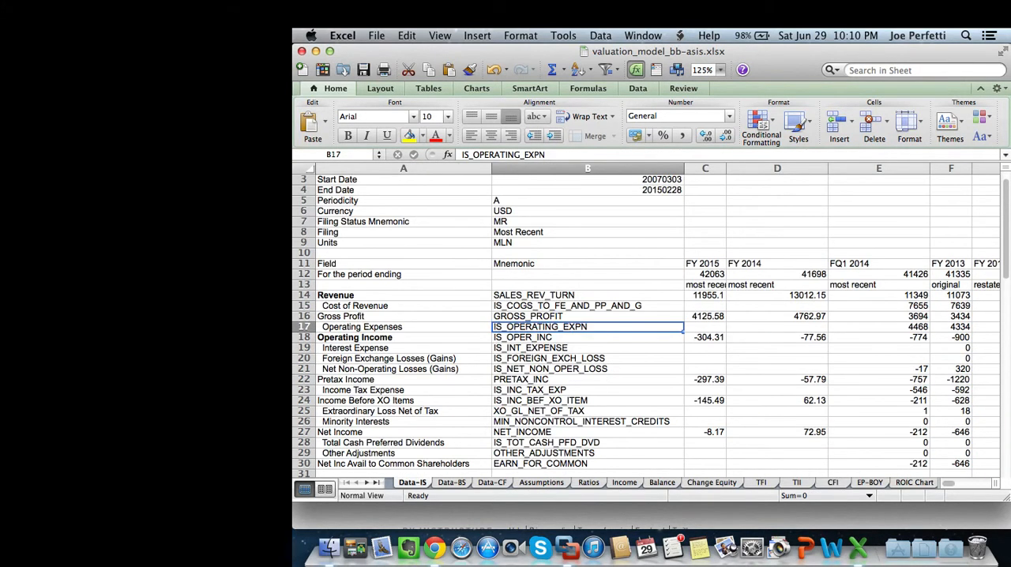
{"action": "key", "text": "ctrl+Page_Down"}
{"action": "scroll", "coordinate": [647, 324], "scroll_direction": "up", "scroll_amount": 6}
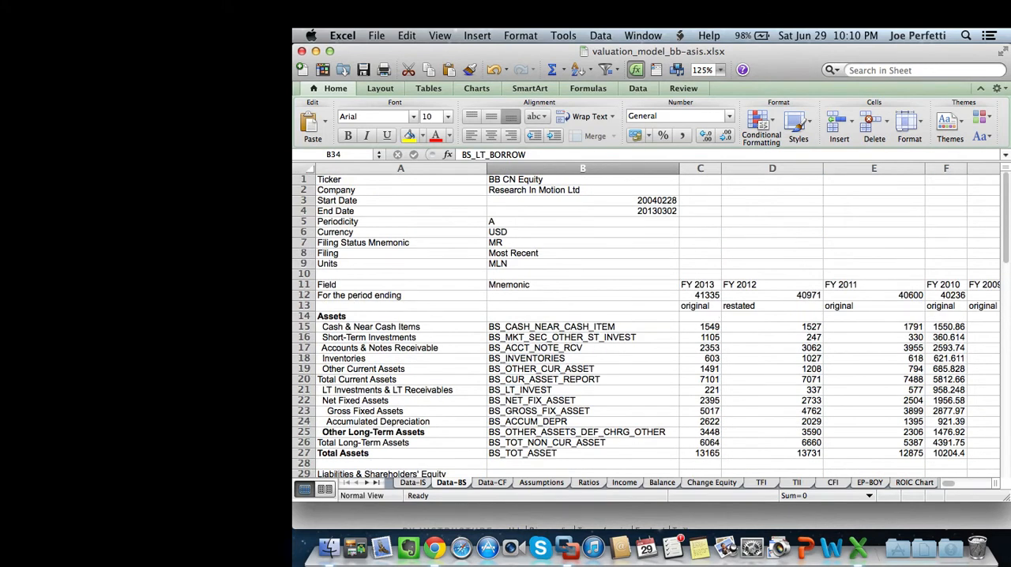
{"action": "left_click", "coordinate": [700, 285]}
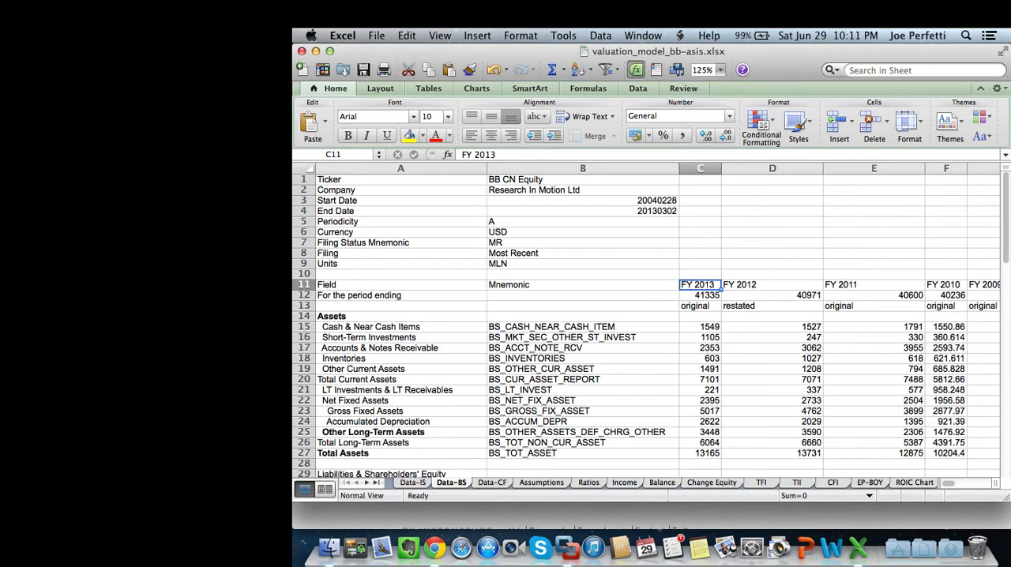
Set the Last Reported Year on the Assumptions sheet to 2013.
{"action": "left_click", "coordinate": [541, 482]}
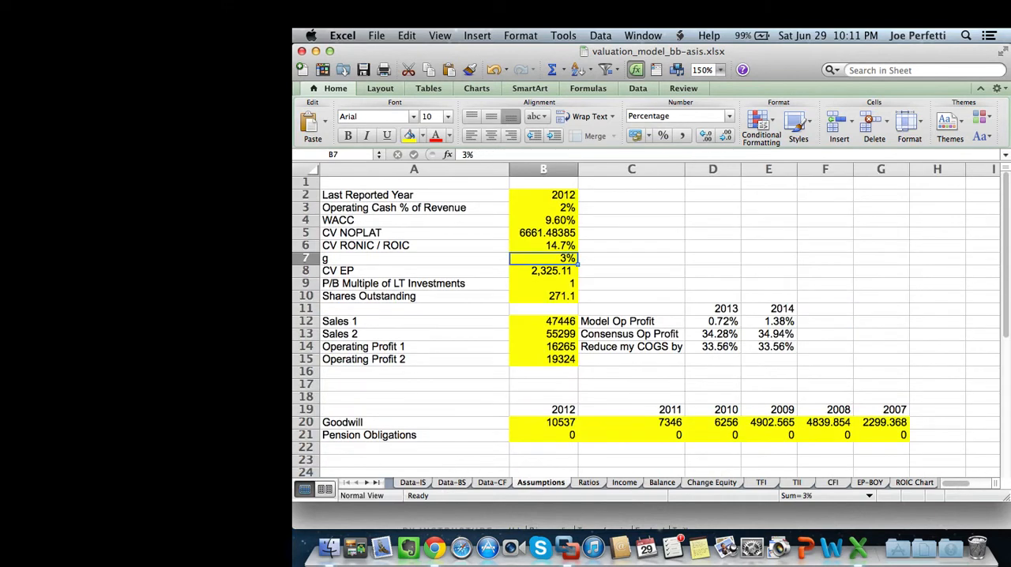
{"action": "left_click", "coordinate": [543, 195]}
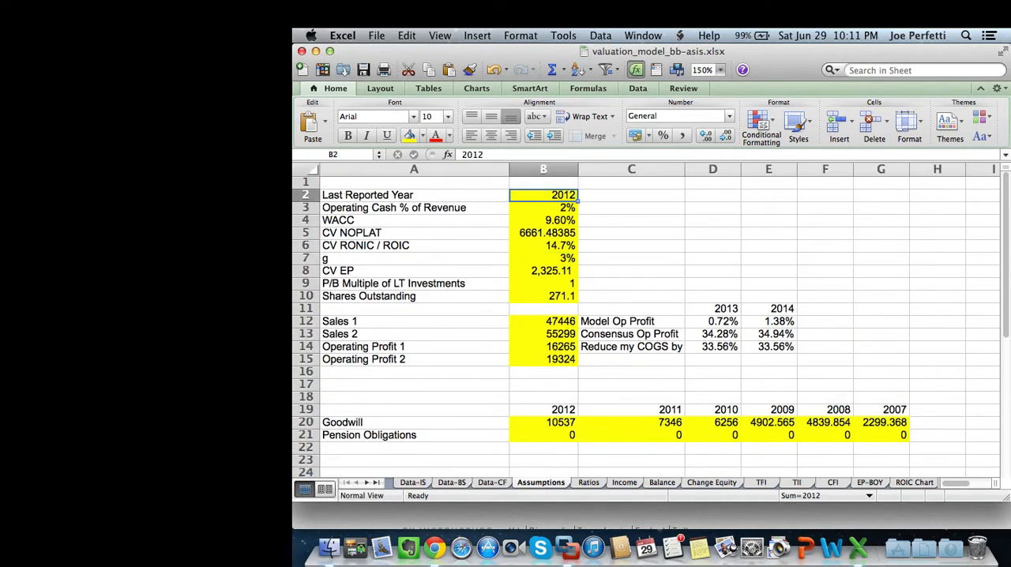
{"action": "type", "text": "20134"}
{"action": "key", "text": "BackSpace"}
{"action": "key", "text": "Return"}
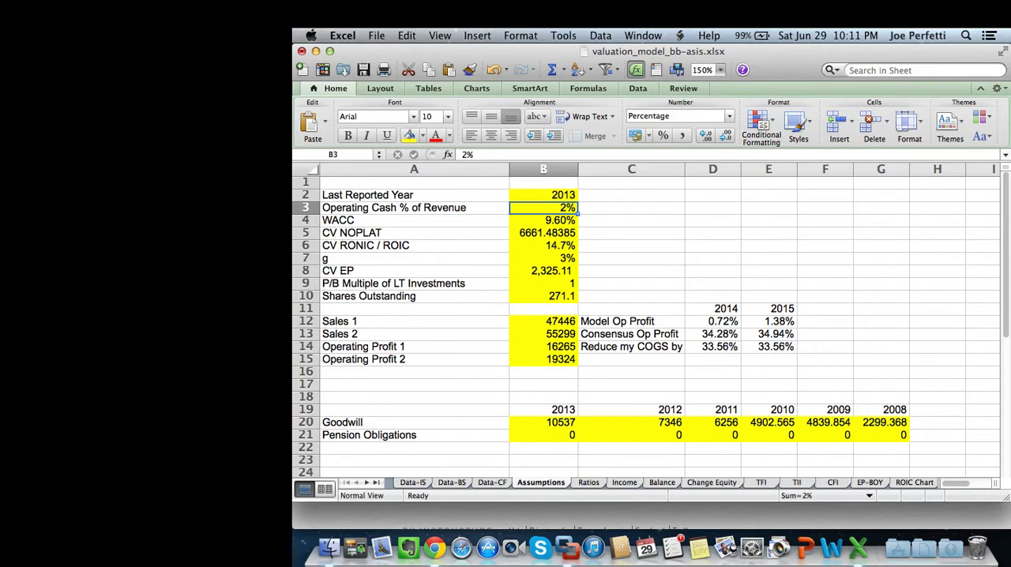
Look up the WACC in bb-wacc.gif from the BB folder and set WACC on the Assumptions sheet to 13.5%.
{"action": "left_click", "coordinate": [329, 547]}
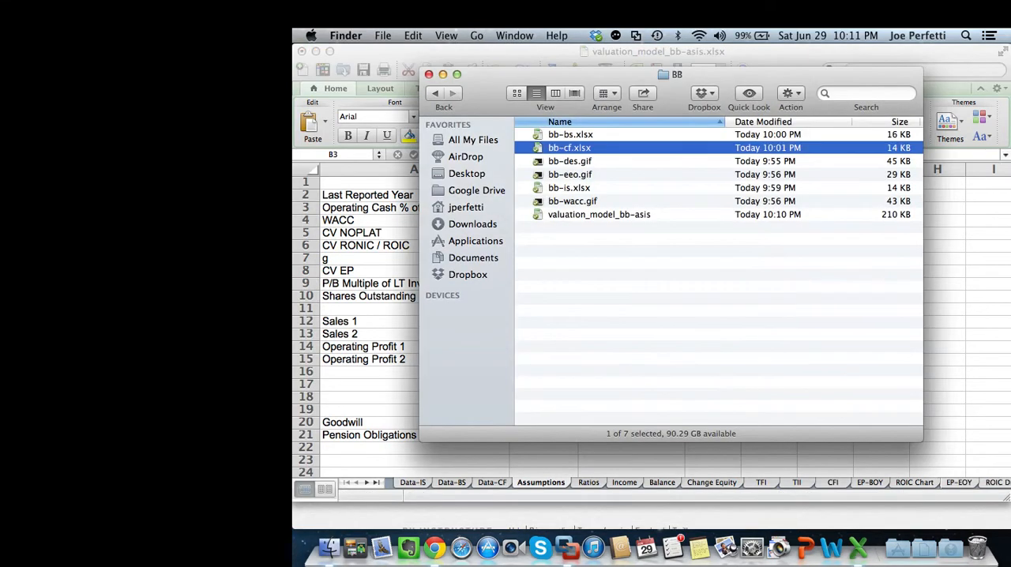
{"action": "double_click", "coordinate": [573, 202]}
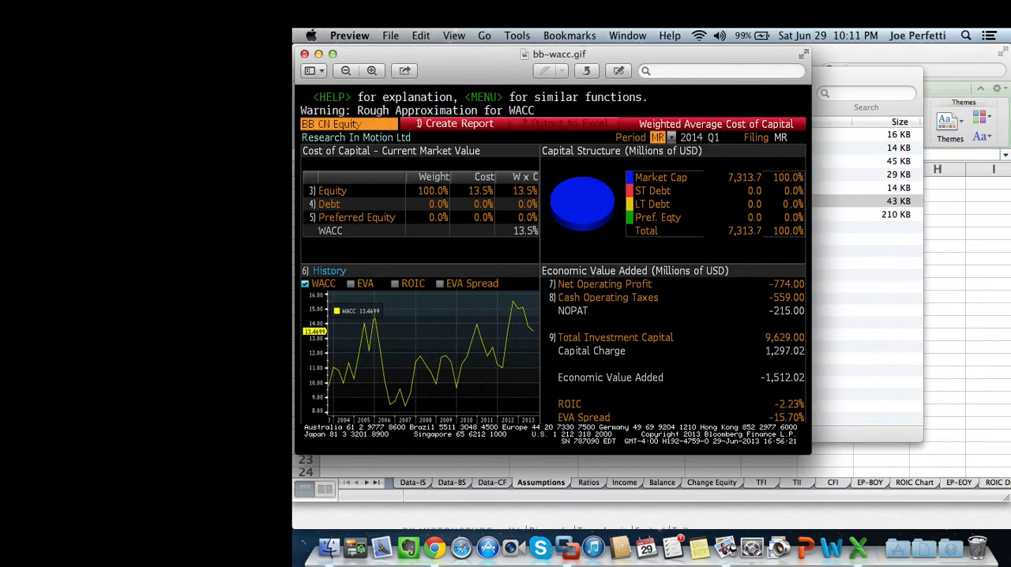
{"action": "key", "text": "super+Tab"}
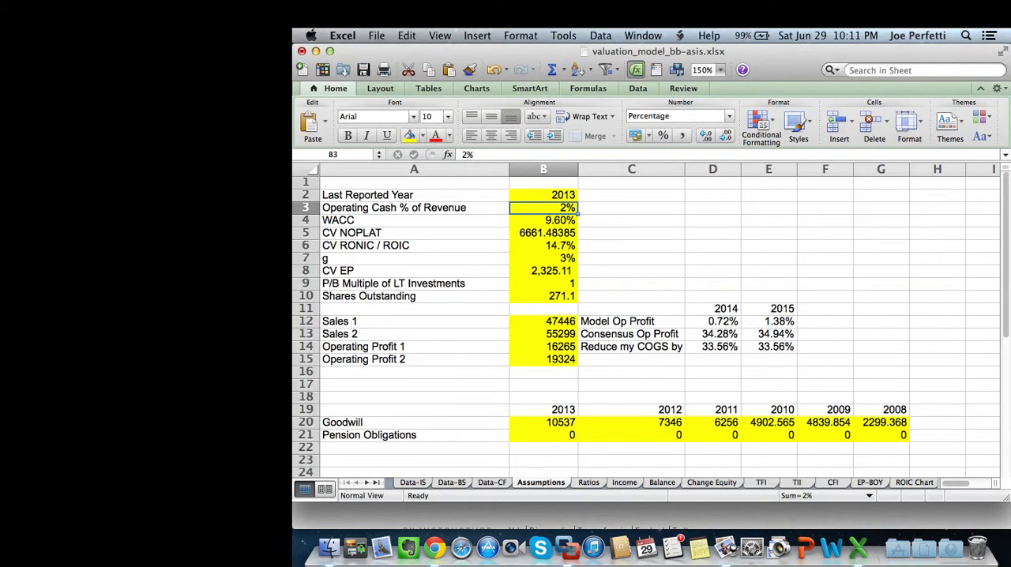
{"action": "left_click", "coordinate": [543, 220]}
{"action": "type", "text": "13.5"}
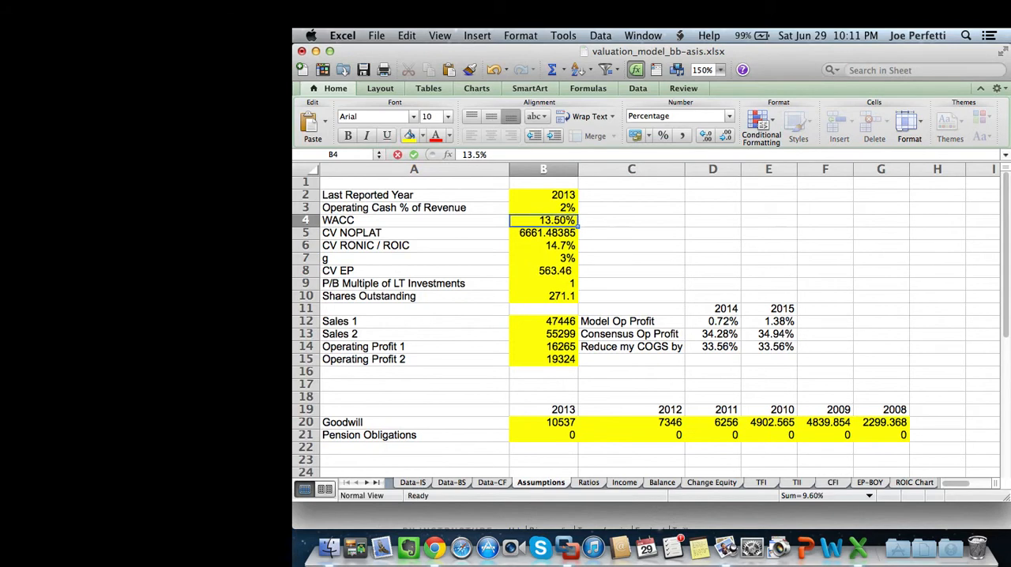
{"action": "key", "text": "Return"}
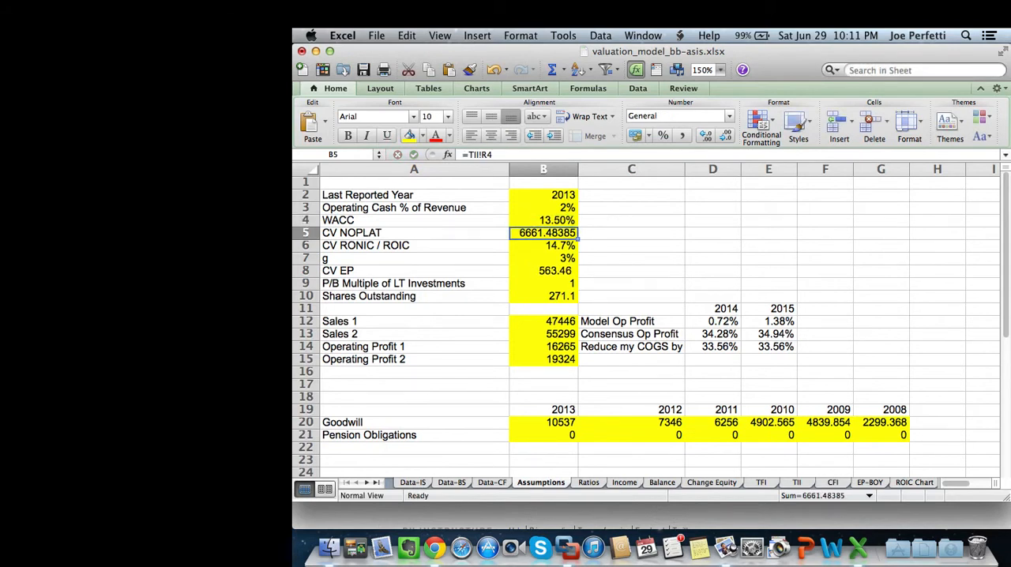
Look up the share count in bb-des.gif from the BB folder and set Shares Outstanding on the Assumptions sheet to 524.2.
{"action": "left_click", "coordinate": [543, 297]}
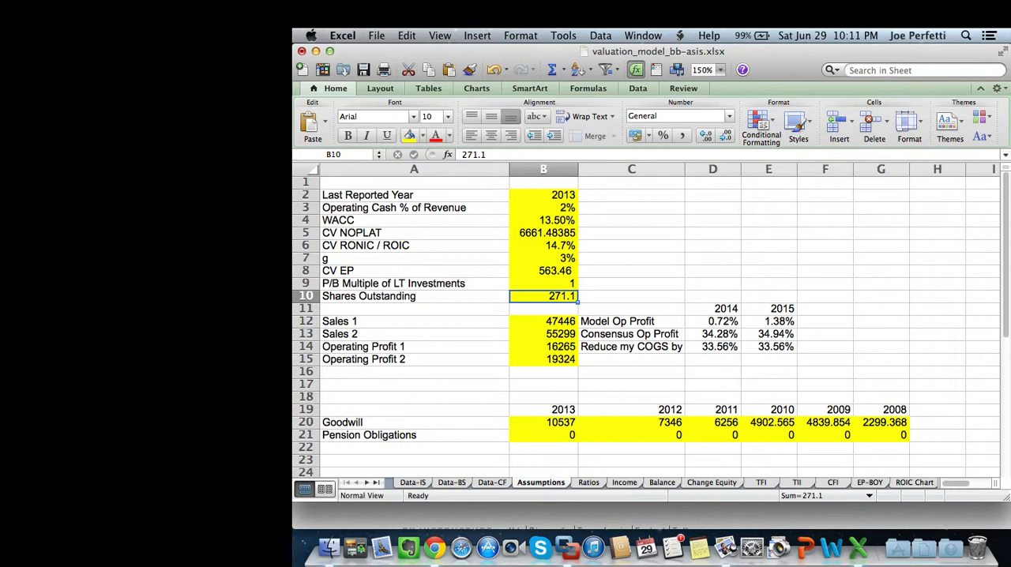
{"action": "left_click", "coordinate": [330, 547]}
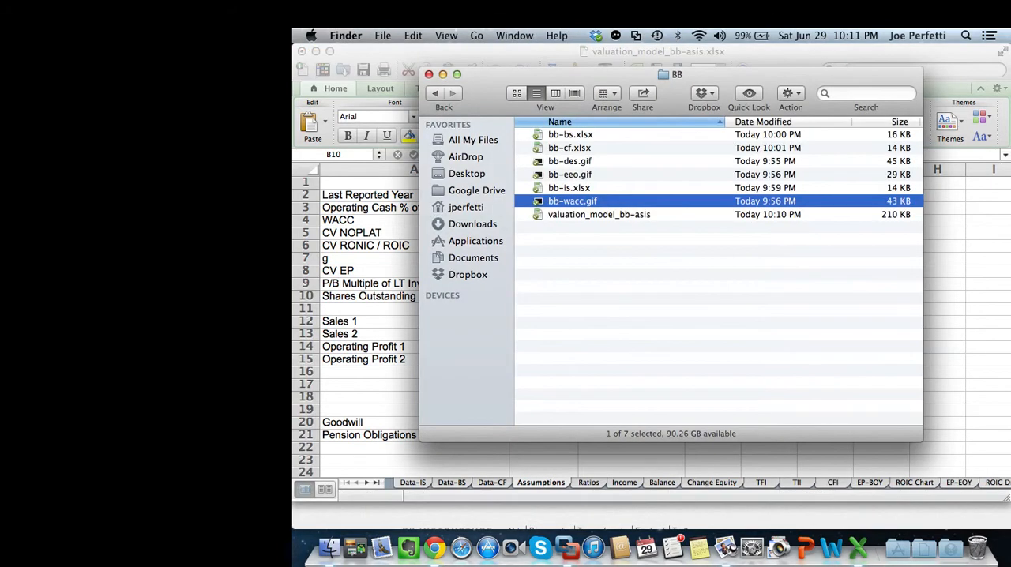
{"action": "double_click", "coordinate": [569, 161]}
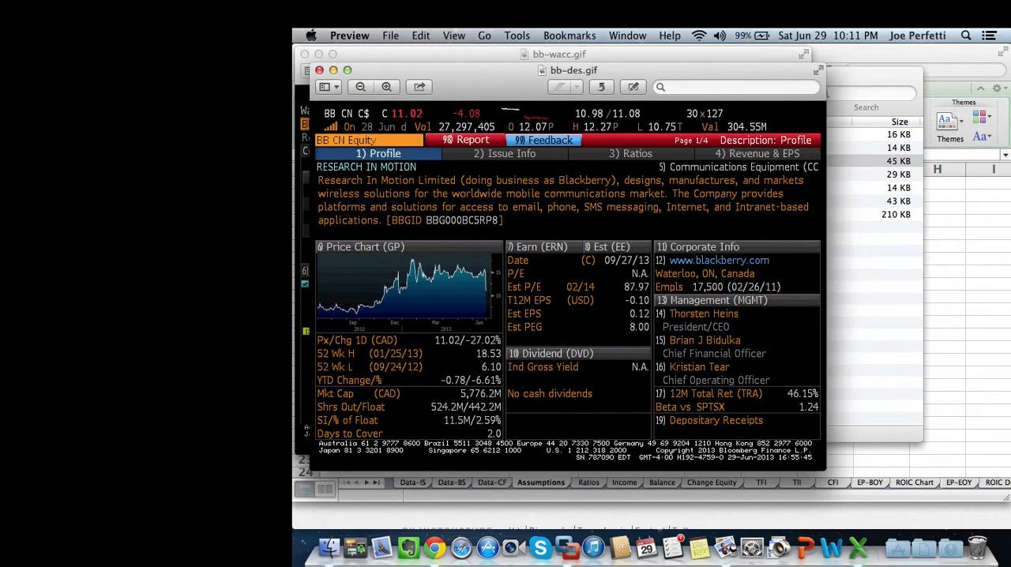
{"action": "key", "text": "super+Tab"}
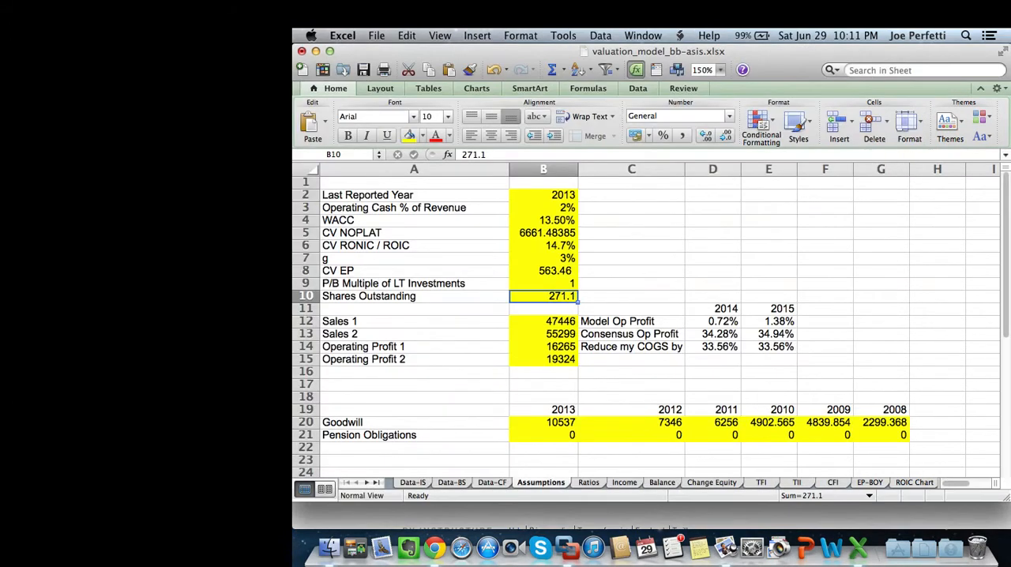
{"action": "type", "text": "524.2"}
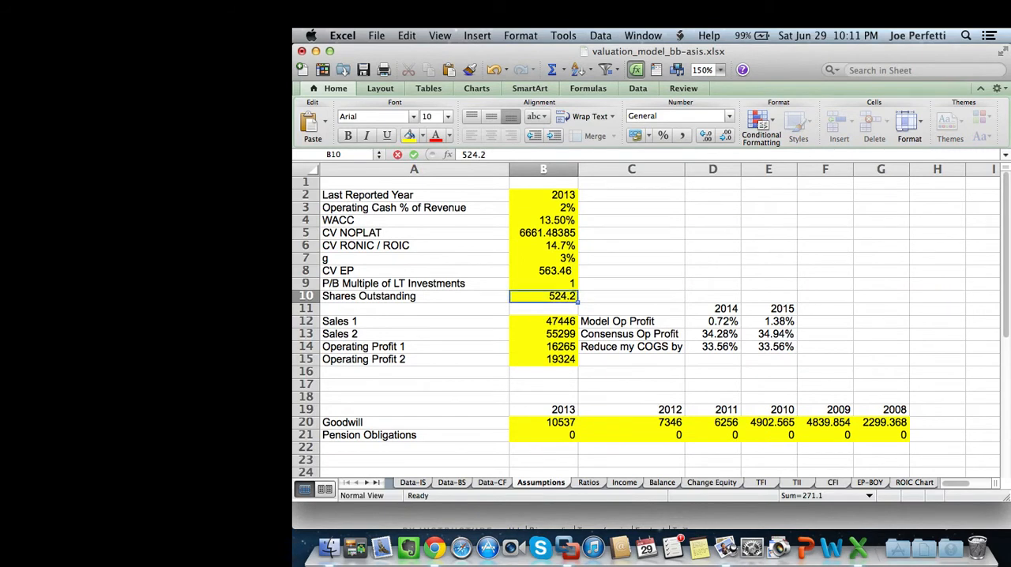
{"action": "key", "text": "Return"}
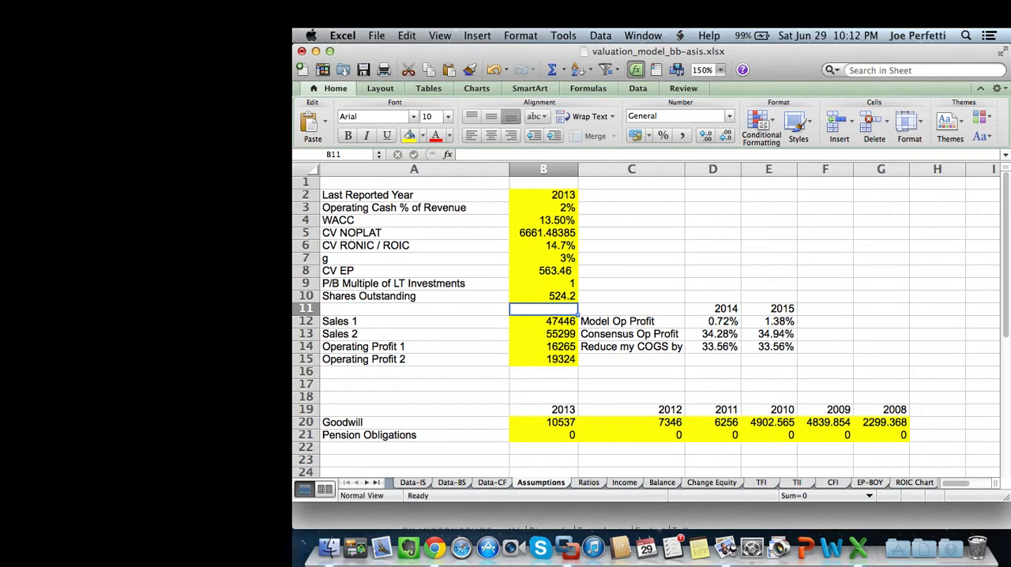
Look up the FY 2014 sales estimate in bb-eeo.gif from the BB folder and set Sales 1 on the Assumptions sheet to 13012.
{"action": "left_click", "coordinate": [329, 548]}
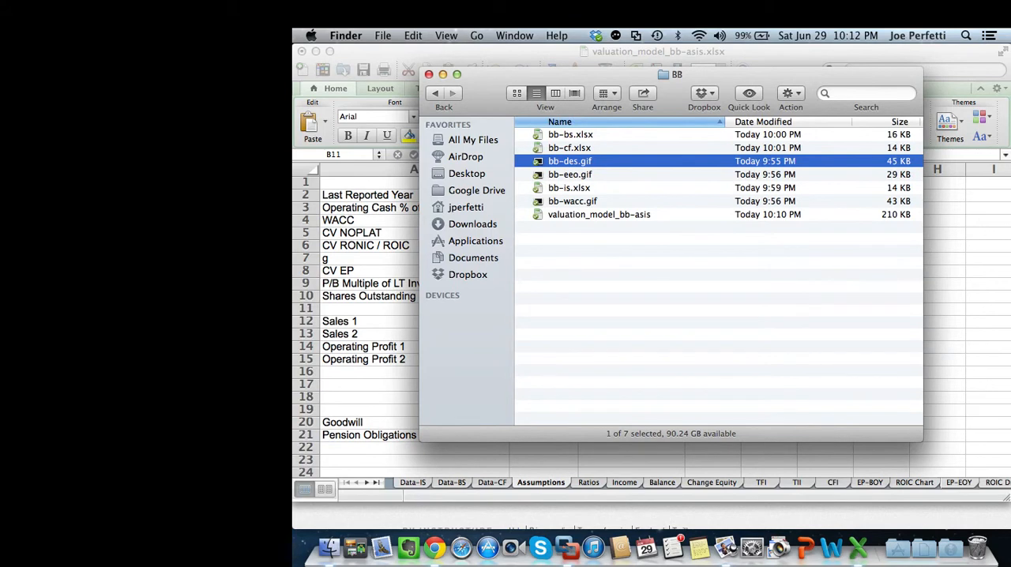
{"action": "double_click", "coordinate": [570, 175]}
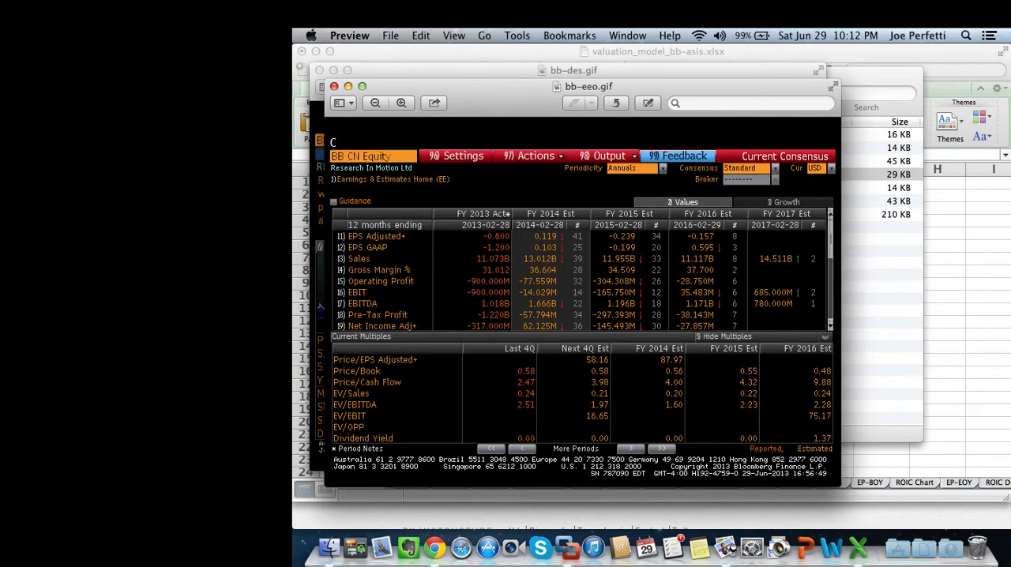
{"action": "key", "text": "super+Tab"}
{"action": "key", "text": "super+Tab"}
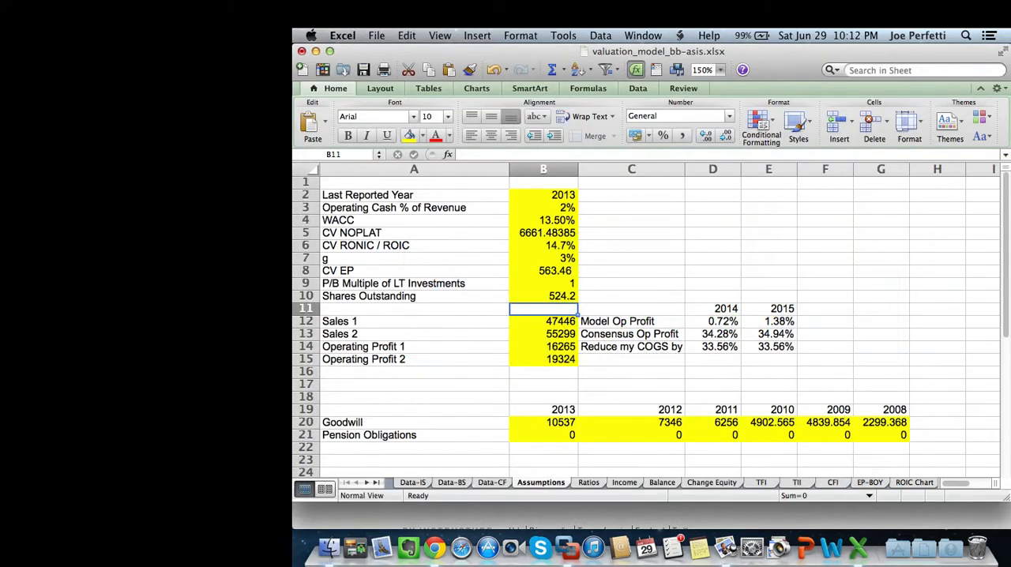
{"action": "key", "text": "Down"}
{"action": "type", "text": "13012"}
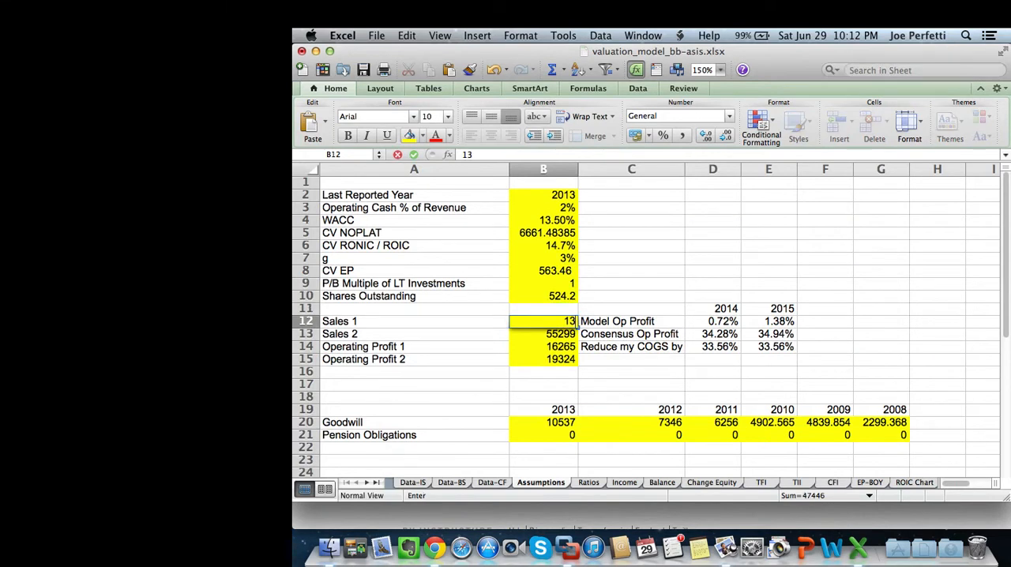
{"action": "key", "text": "Return"}
Check the FY 2015 sales estimate in bb-eeo.gif and set Sales 2 on the Assumptions sheet to 11955.
{"action": "key", "text": "super+Tab"}
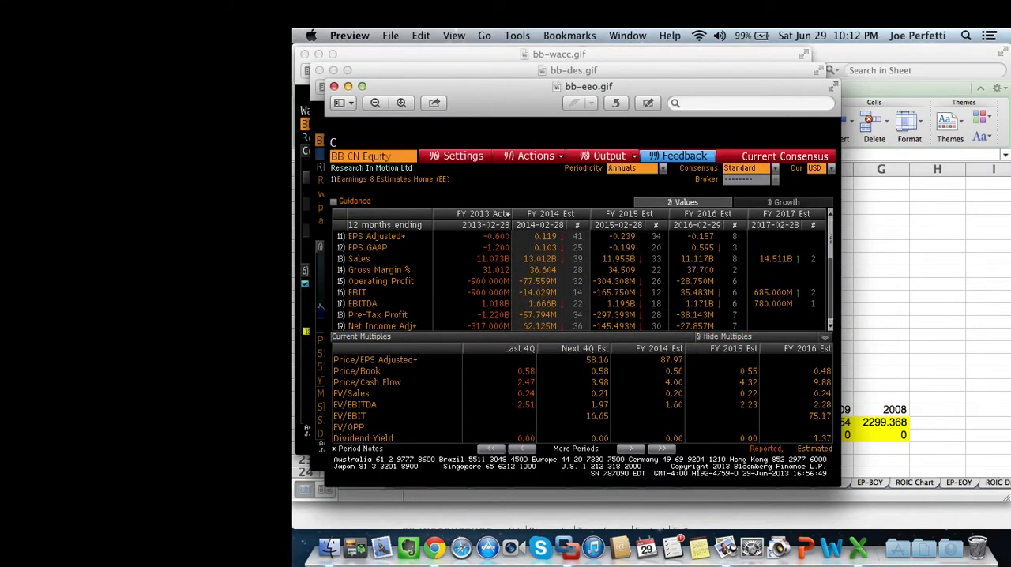
{"action": "key", "text": "super+Tab"}
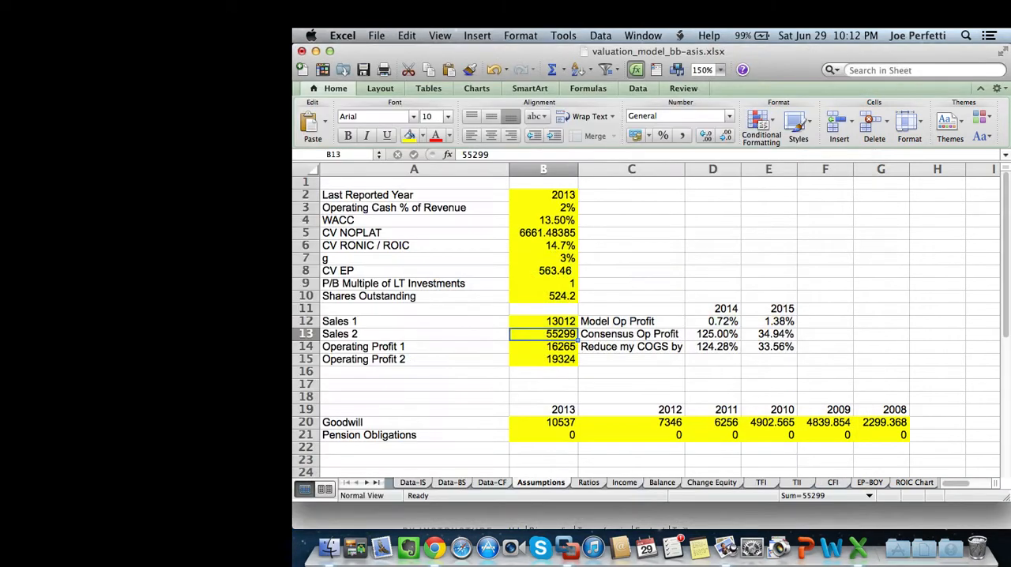
{"action": "type", "text": "11955"}
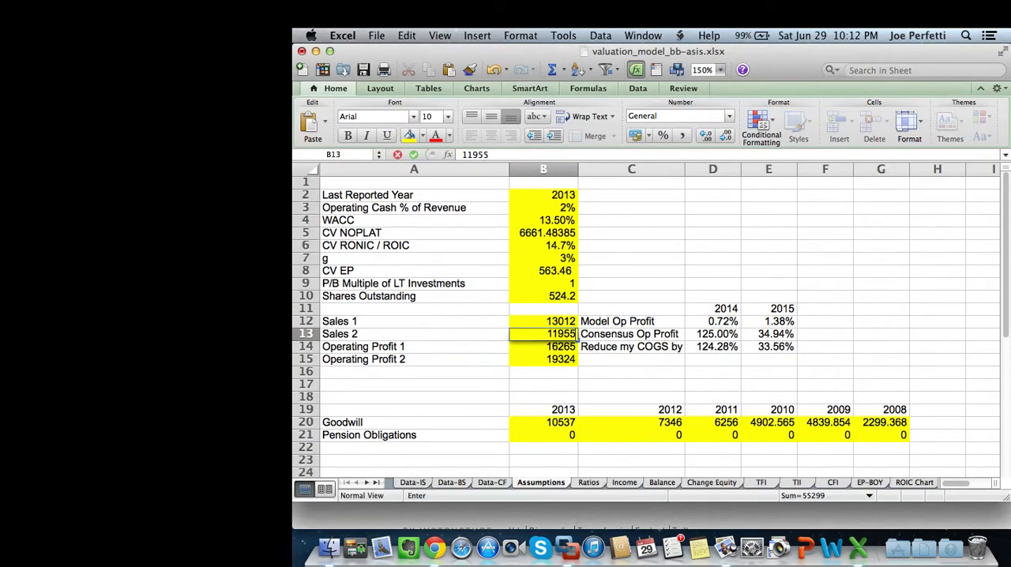
{"action": "key", "text": "Return"}
Check the FY 2014 operating profit estimate in bb-eeo.gif and set Operating Profit 1 on the Assumptions sheet to -77.559.
{"action": "key", "text": "super+Tab"}
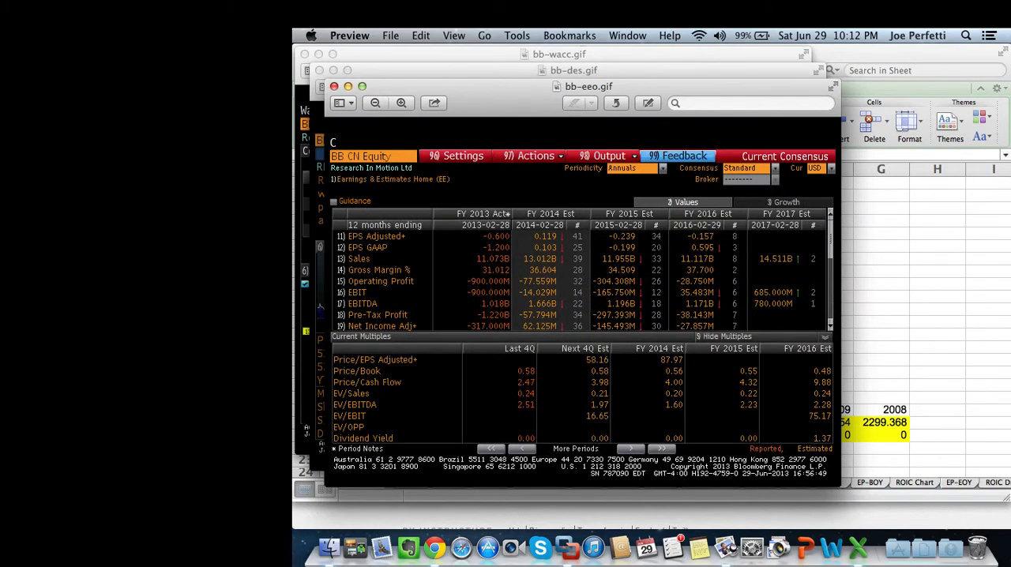
{"action": "key", "text": "super+Tab"}
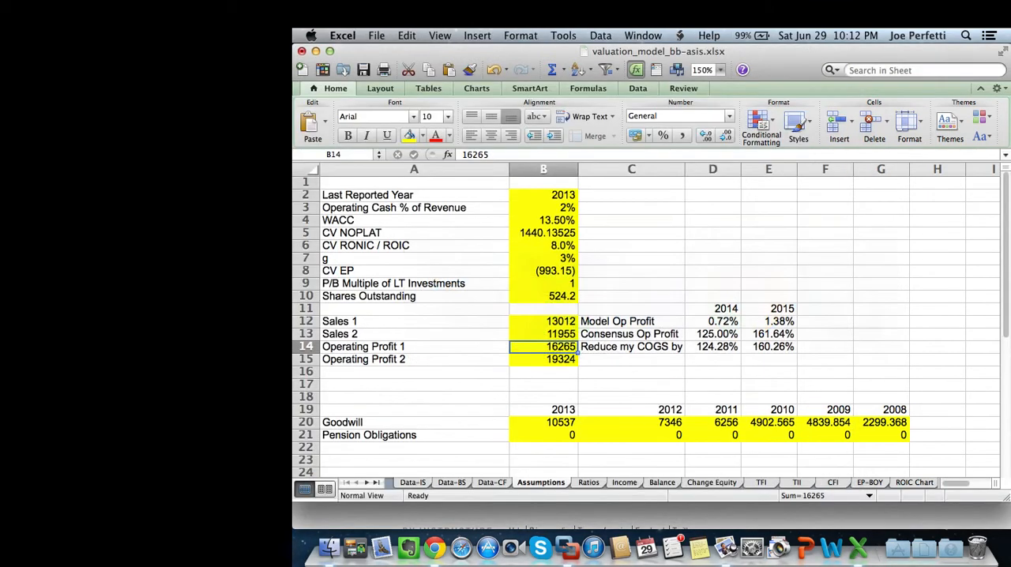
{"action": "type", "text": "-77.55"}
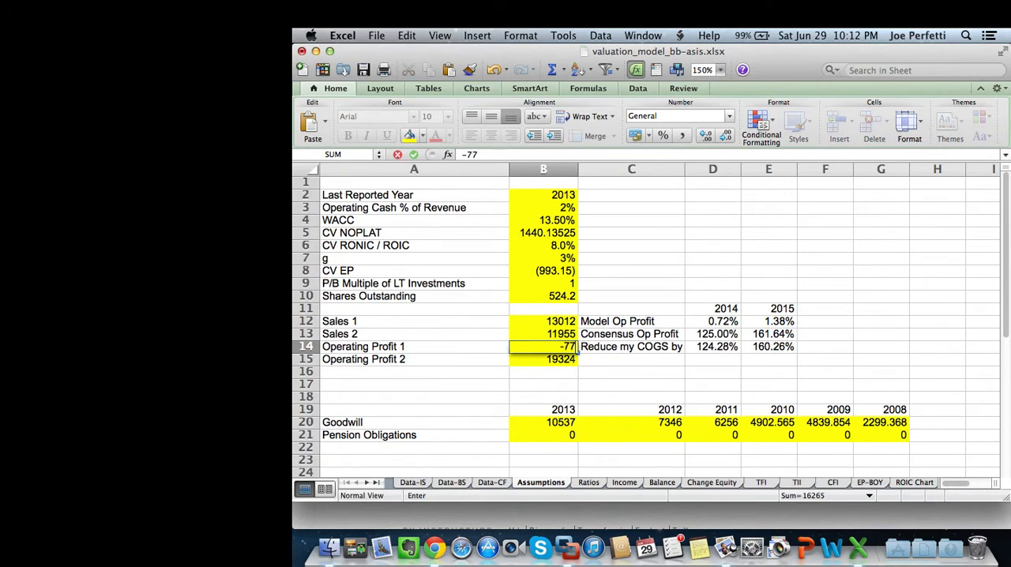
{"action": "key", "text": "Return"}
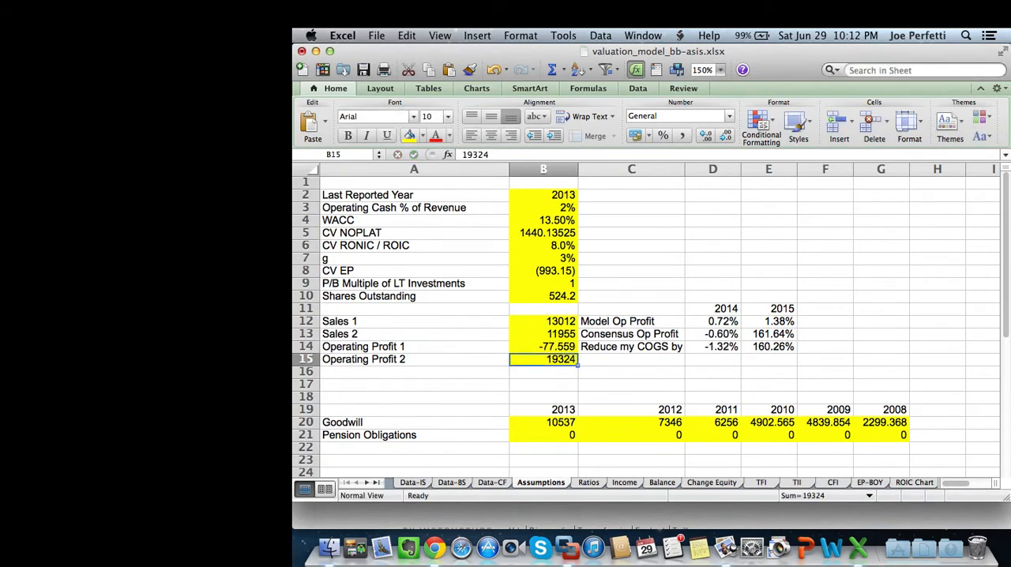
Check the FY 2015 operating profit estimate in bb-eeo.gif and set Operating Profit 2 on the Assumptions sheet to -304.308.
{"action": "key", "text": "super+Tab"}
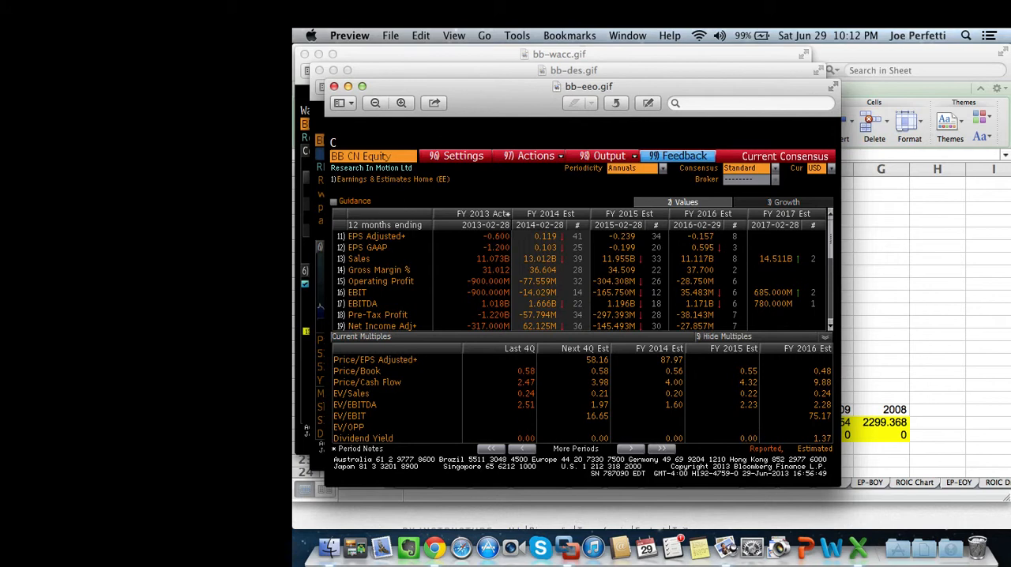
{"action": "key", "text": "super+Tab"}
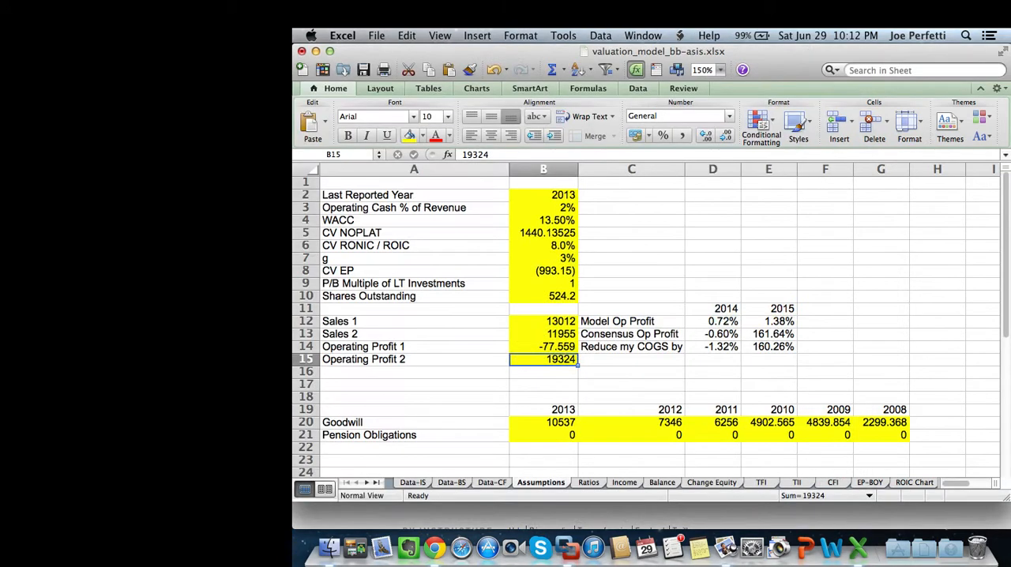
{"action": "type", "text": "-304"}
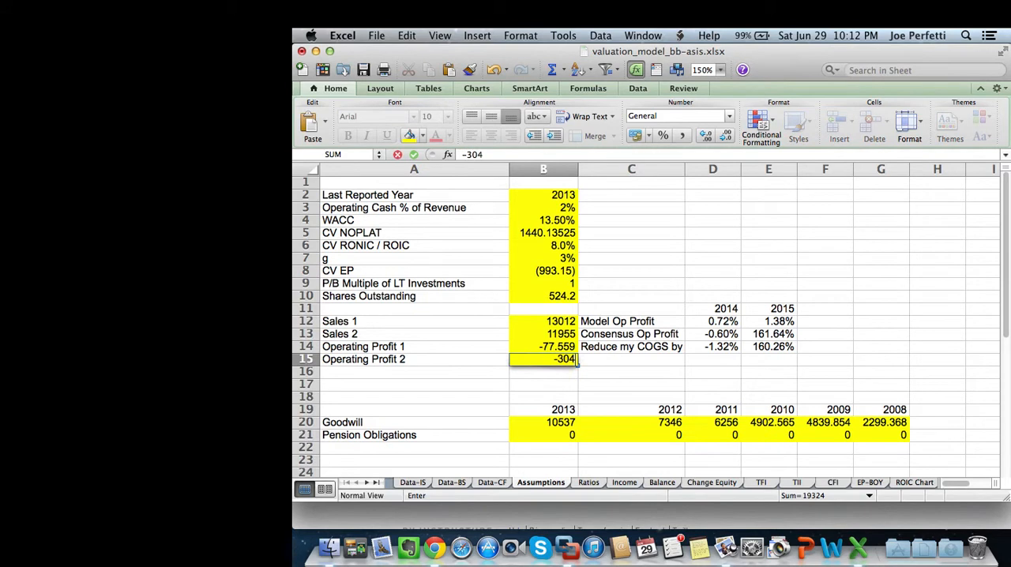
{"action": "type", "text": ".308"}
{"action": "key", "text": "Return"}
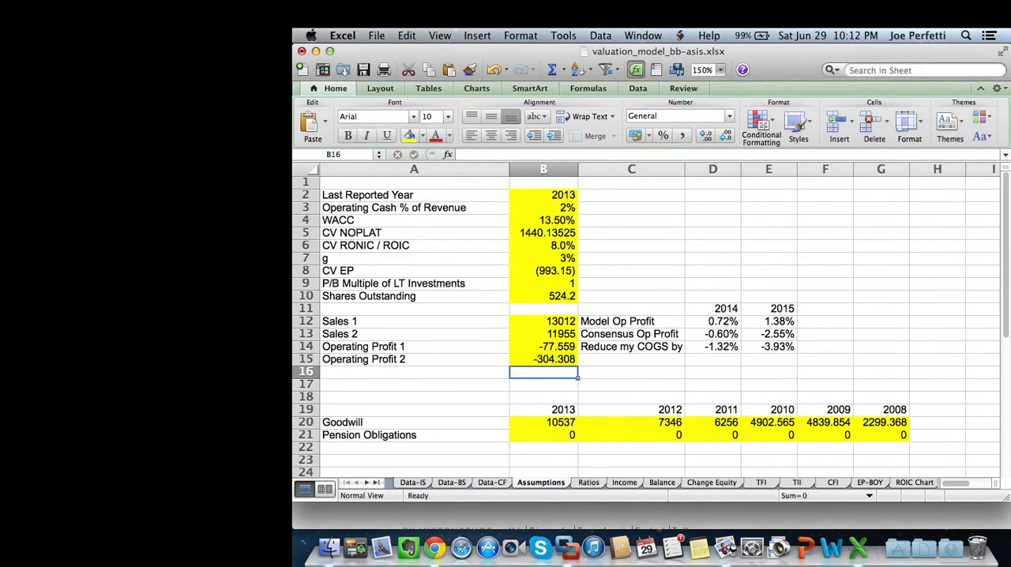
Copy the Goodwill figures for all fiscal years, C66:L66, from the reference items on the Data-BS sheet.
{"action": "left_click", "coordinate": [543, 422]}
{"action": "left_click", "coordinate": [543, 435]}
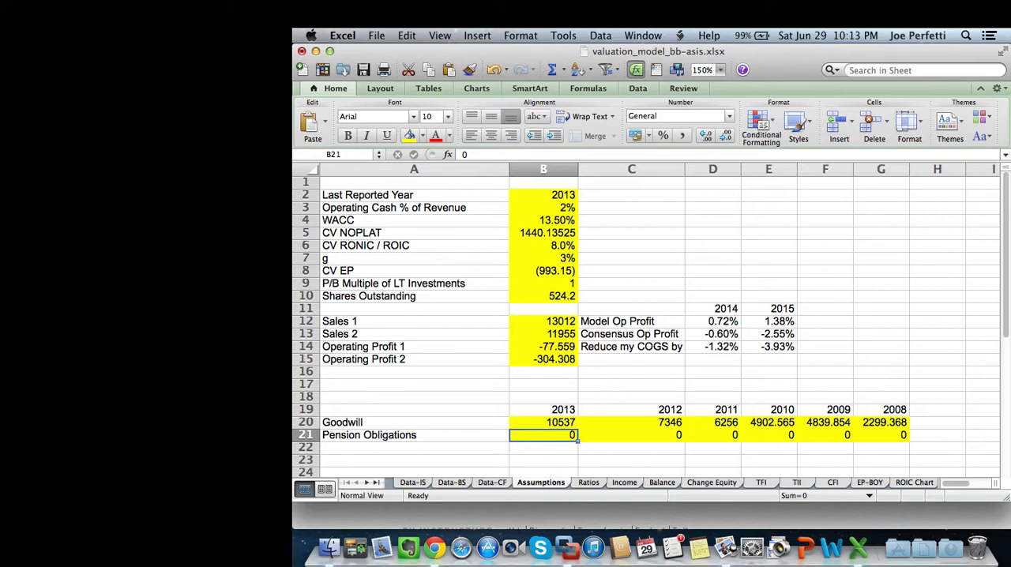
{"action": "left_click", "coordinate": [452, 482]}
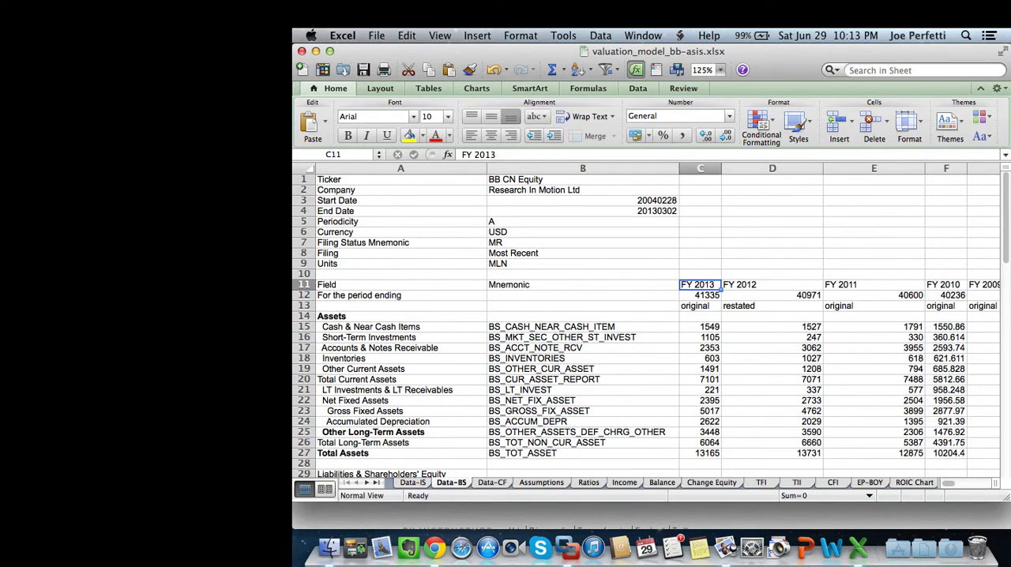
{"action": "scroll", "coordinate": [648, 324], "scroll_direction": "down", "scroll_amount": 12}
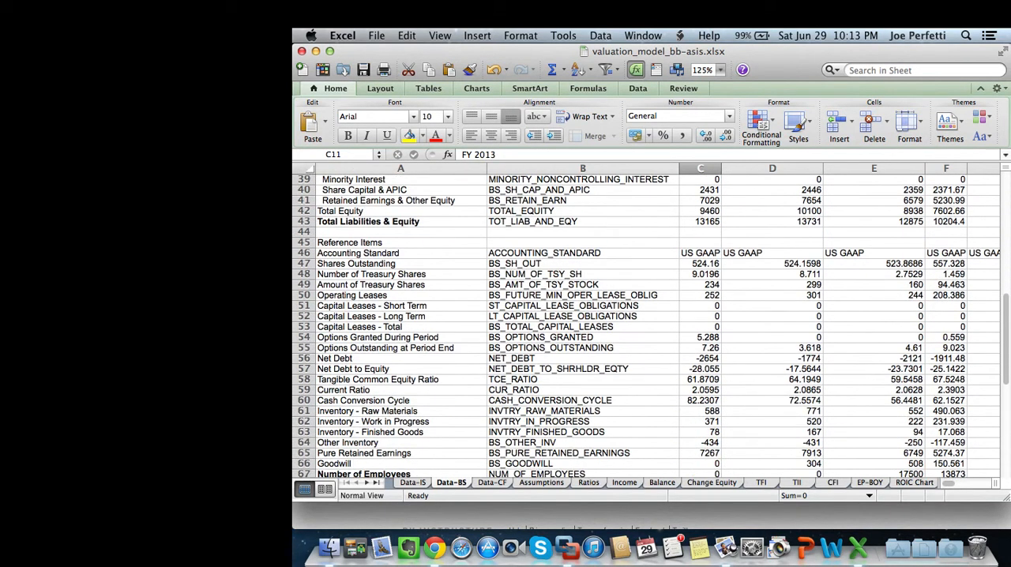
{"action": "scroll", "coordinate": [648, 324], "scroll_direction": "down", "scroll_amount": 3}
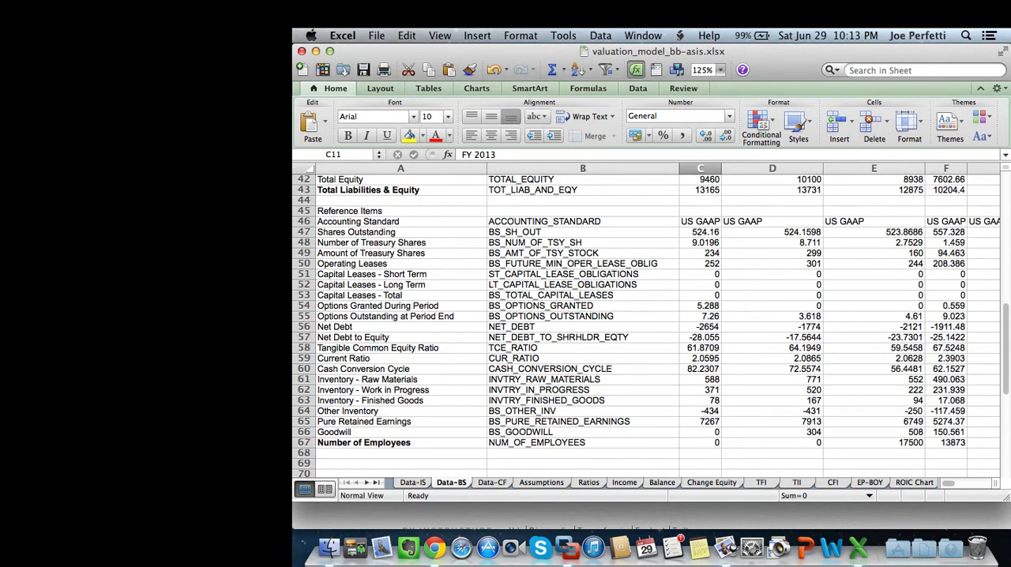
{"action": "left_click_drag", "start_coordinate": [701, 432], "coordinate": [745, 436]}
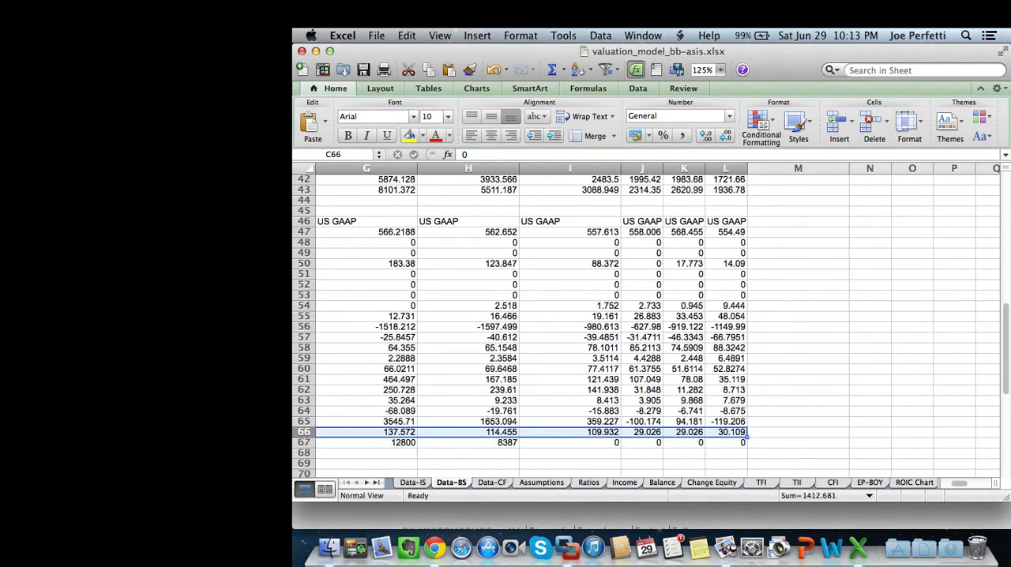
{"action": "key", "text": "super+c"}
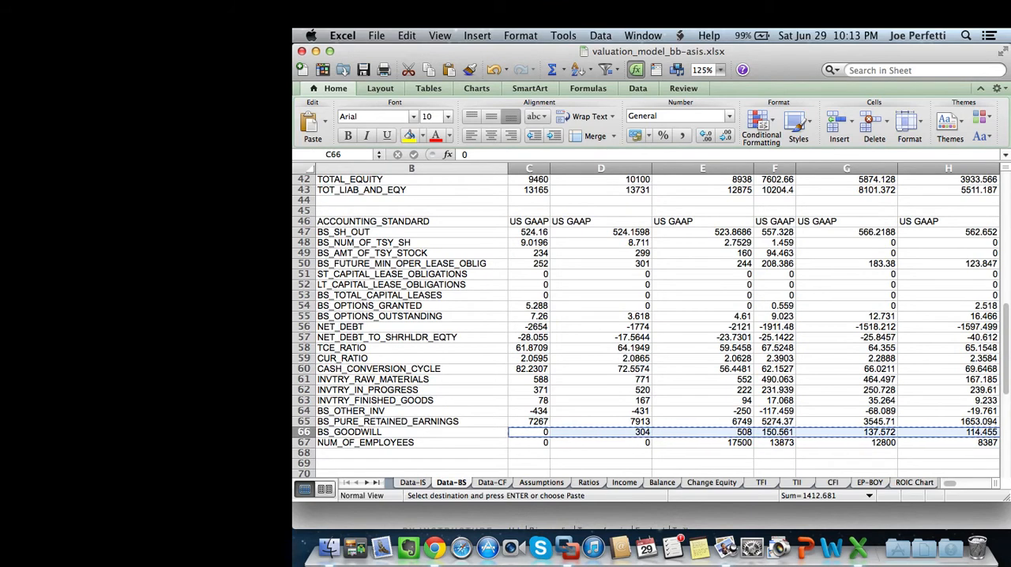
Paste the copied goodwill figures as values into the Goodwill row of the Assumptions sheet, starting at B20 under 2013.
{"action": "left_click", "coordinate": [541, 483]}
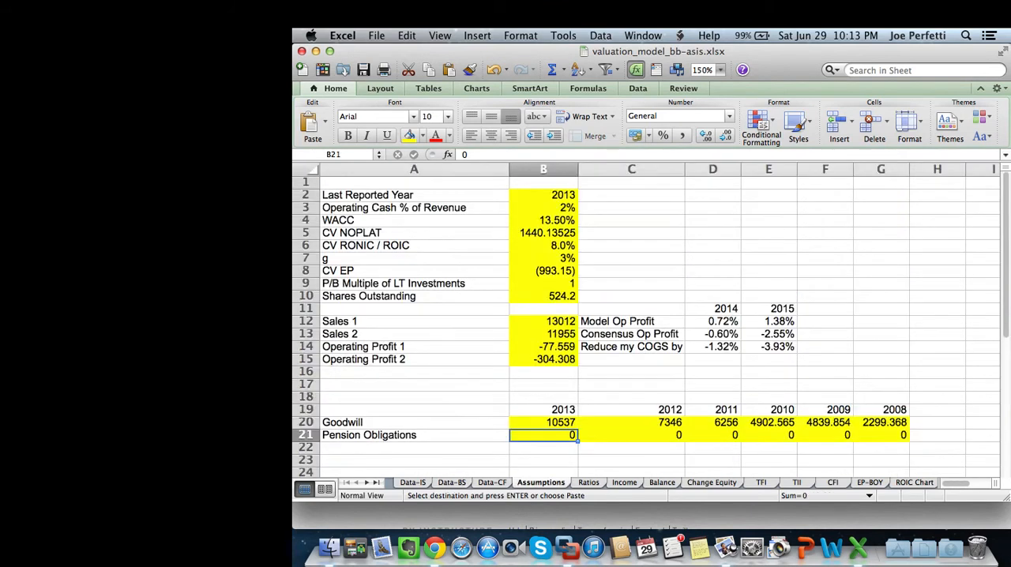
{"action": "right_click", "coordinate": [563, 422]}
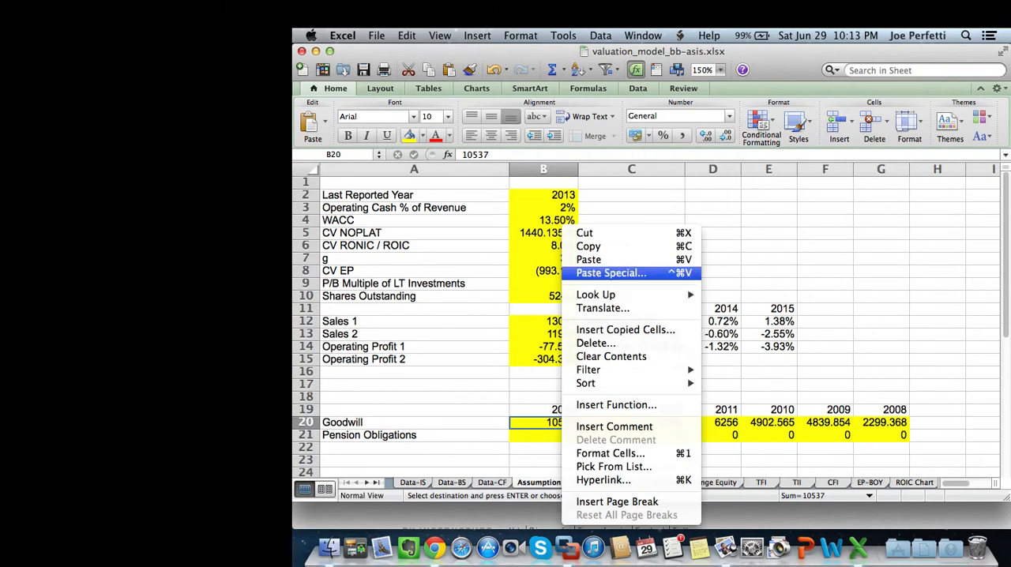
{"action": "left_click", "coordinate": [604, 207]}
{"action": "left_click", "coordinate": [455, 152]}
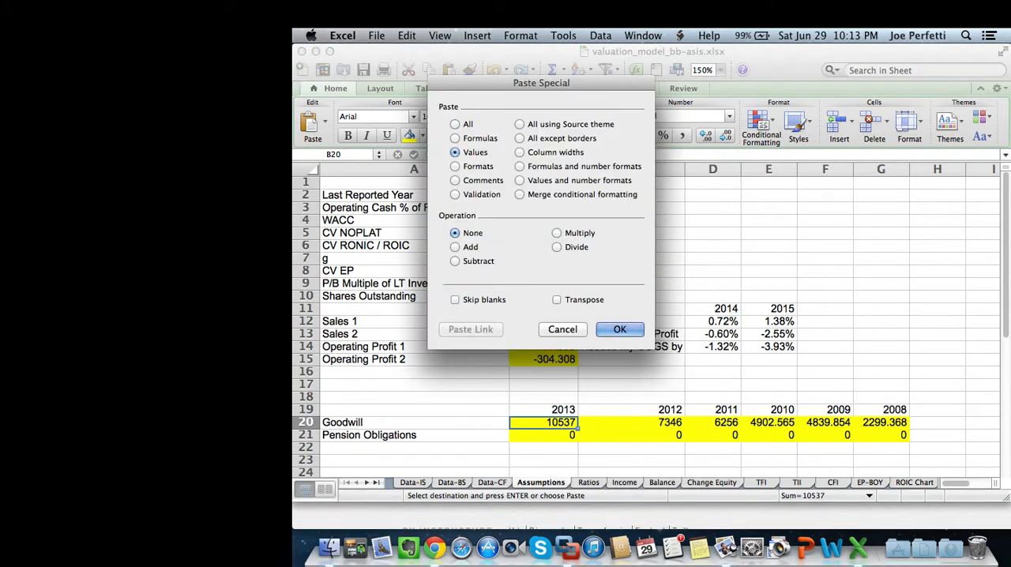
{"action": "left_click", "coordinate": [620, 330]}
{"action": "left_click", "coordinate": [631, 384]}
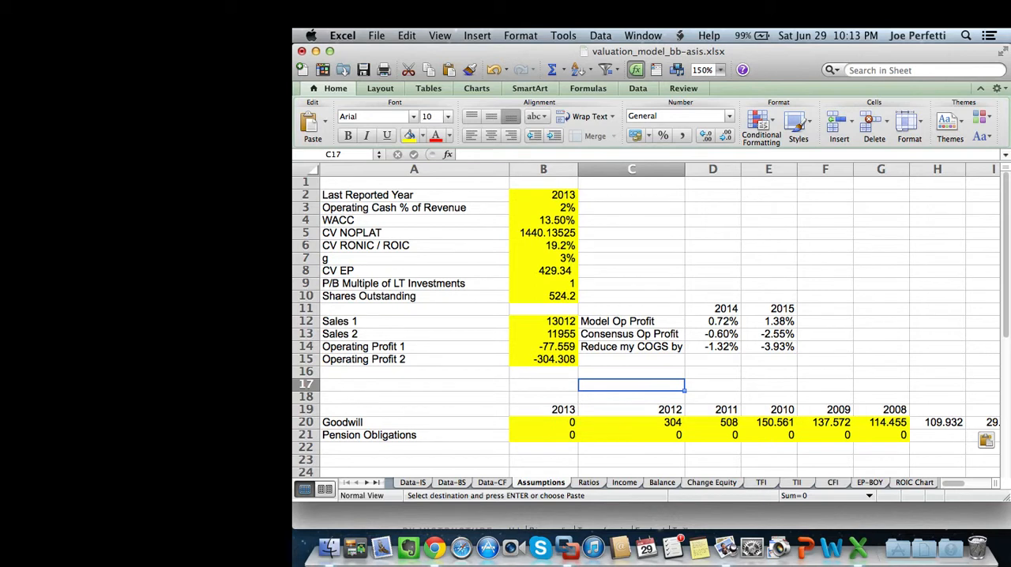
Search the balance sheet items on Data-BS for pension obligations, and return to the Assumptions sheet.
{"action": "left_click", "coordinate": [543, 435]}
{"action": "left_click", "coordinate": [452, 483]}
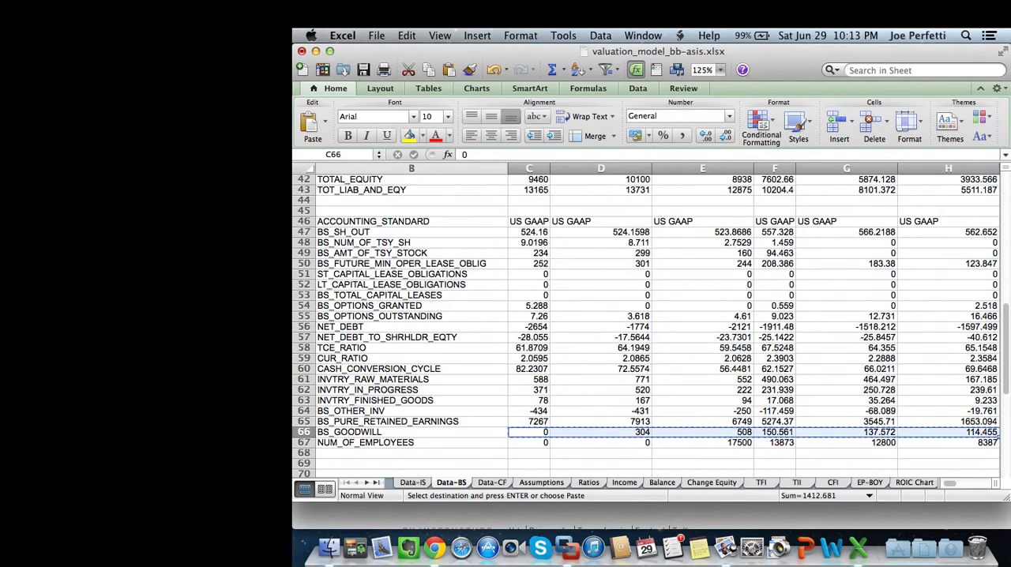
{"action": "scroll", "coordinate": [647, 328], "scroll_direction": "left", "scroll_amount": 2}
{"action": "scroll", "coordinate": [648, 328], "scroll_direction": "up", "scroll_amount": 2}
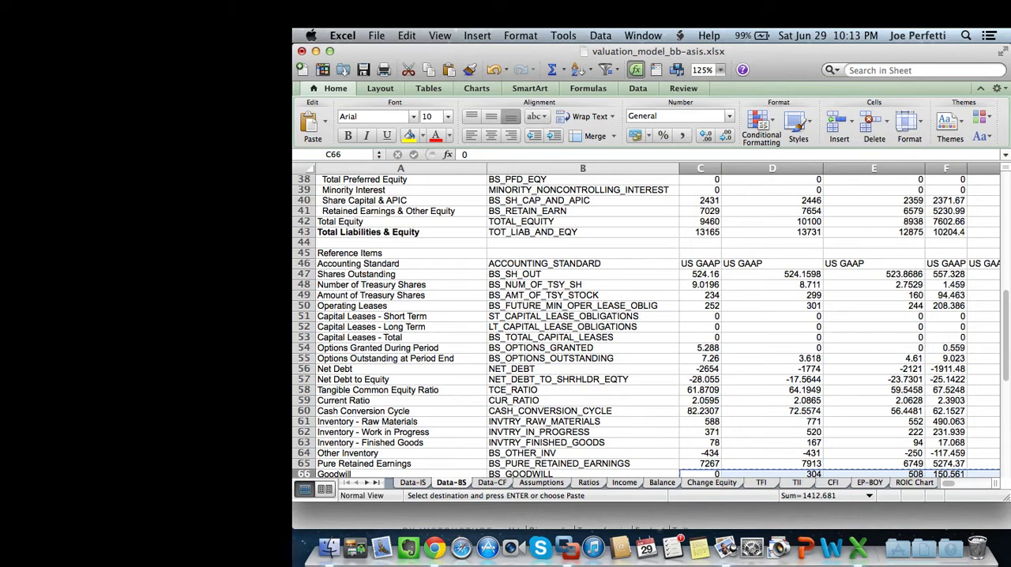
{"action": "scroll", "coordinate": [651, 327], "scroll_direction": "down", "scroll_amount": 2}
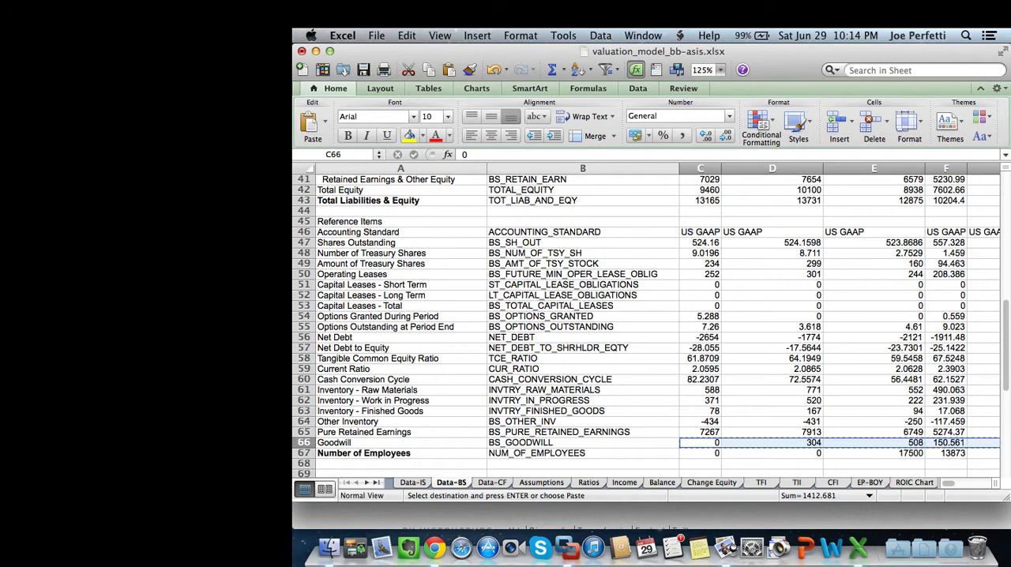
{"action": "left_click", "coordinate": [541, 482]}
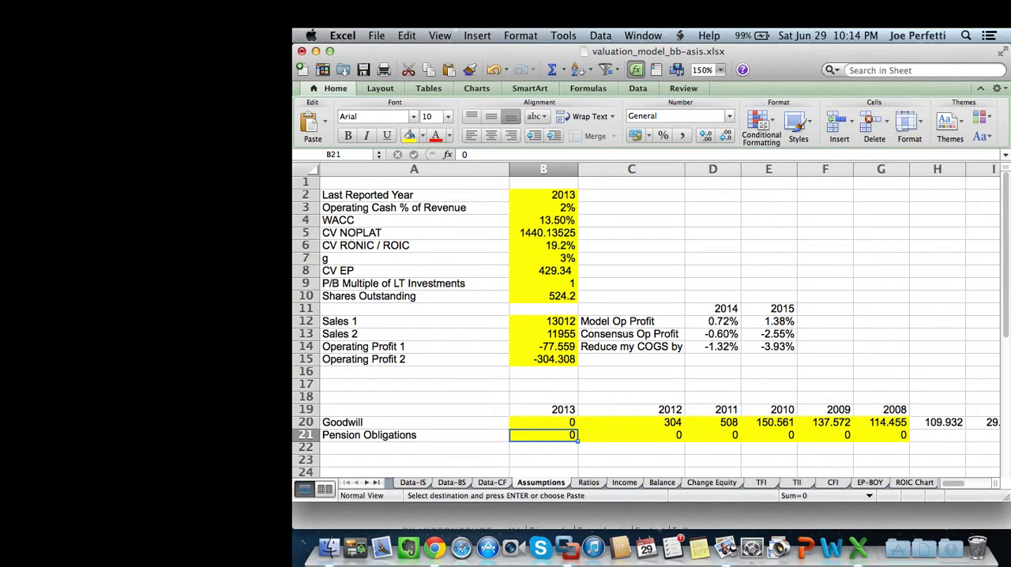
Clear the surplus goodwill values beyond the 2008 column, H20:K20, on the Assumptions sheet.
{"action": "left_click", "coordinate": [937, 435]}
{"action": "left_click", "coordinate": [938, 423]}
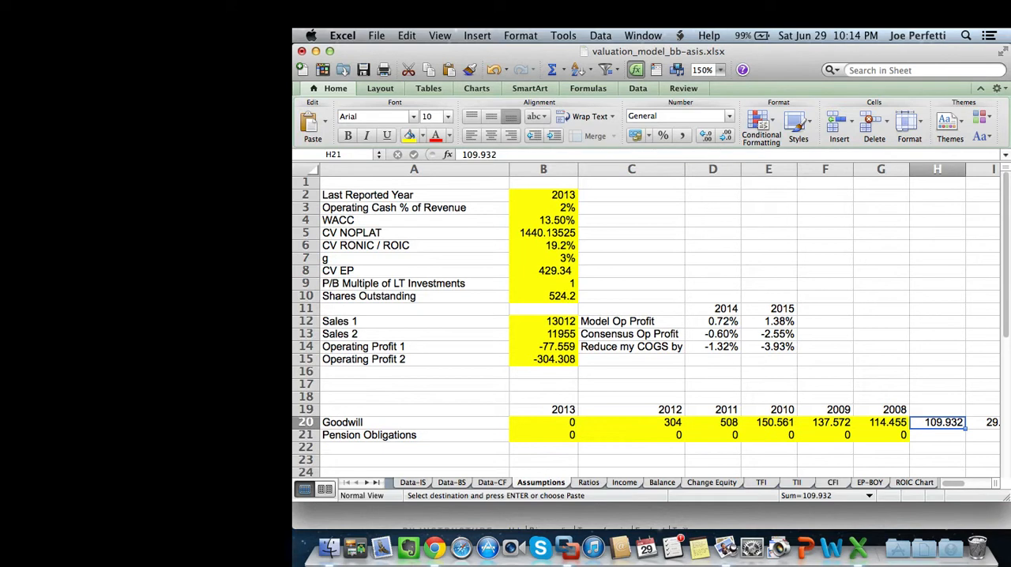
{"action": "left_click_drag", "start_coordinate": [937, 423], "coordinate": [705, 423]}
{"action": "right_click", "coordinate": [704, 423]}
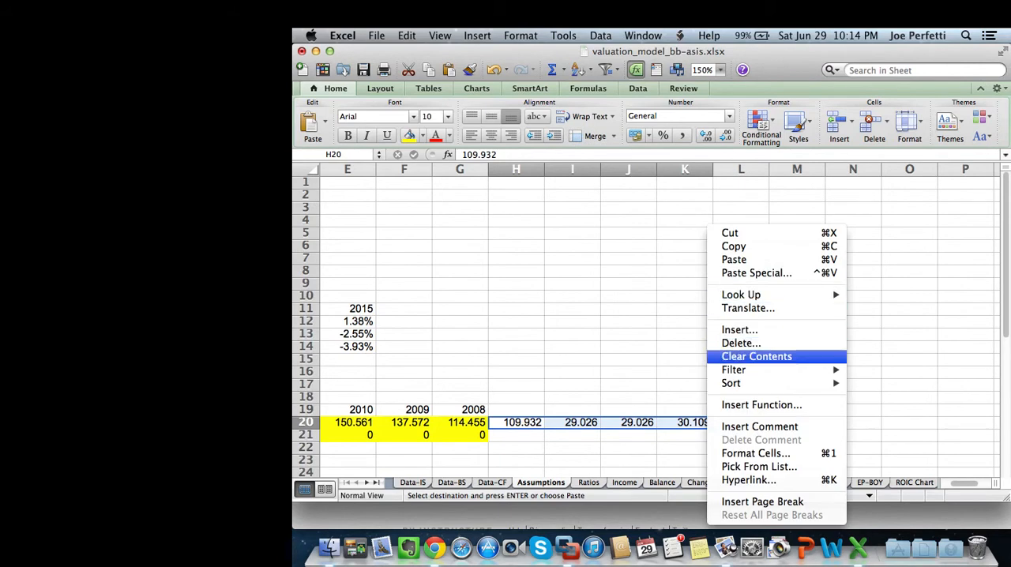
{"action": "left_click", "coordinate": [756, 356]}
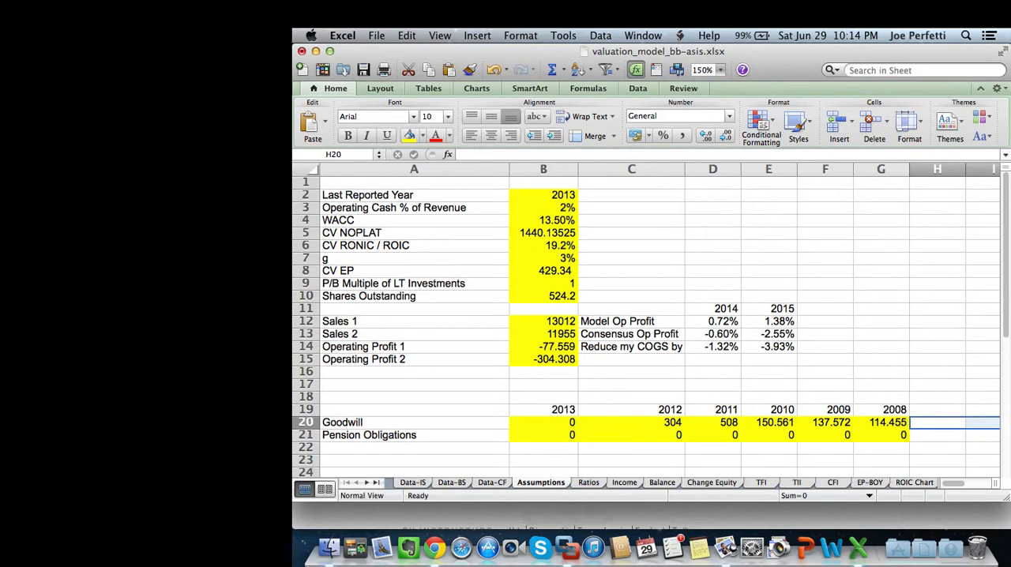
{"action": "left_click", "coordinate": [328, 547]}
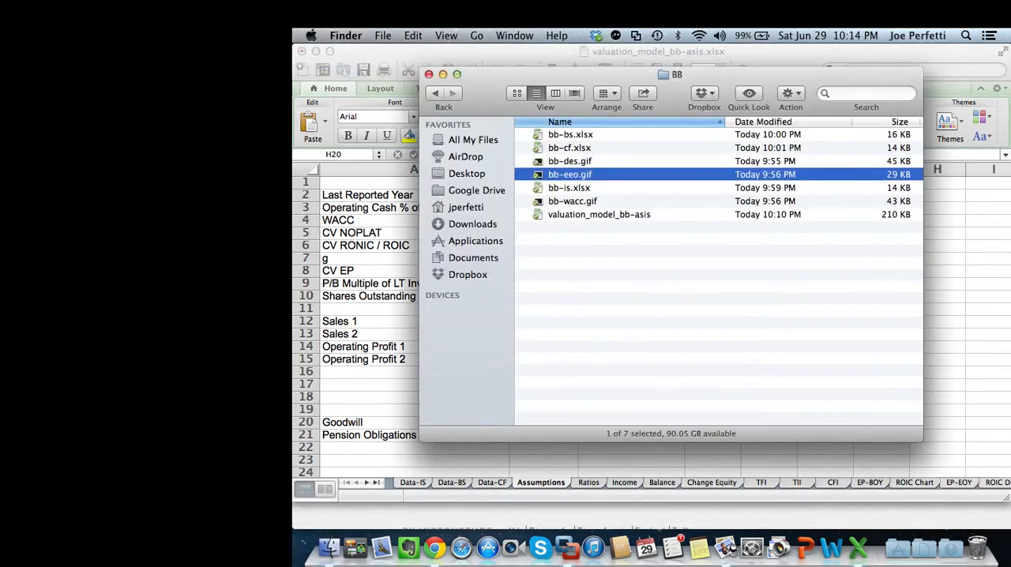
{"action": "double_click", "coordinate": [569, 188]}
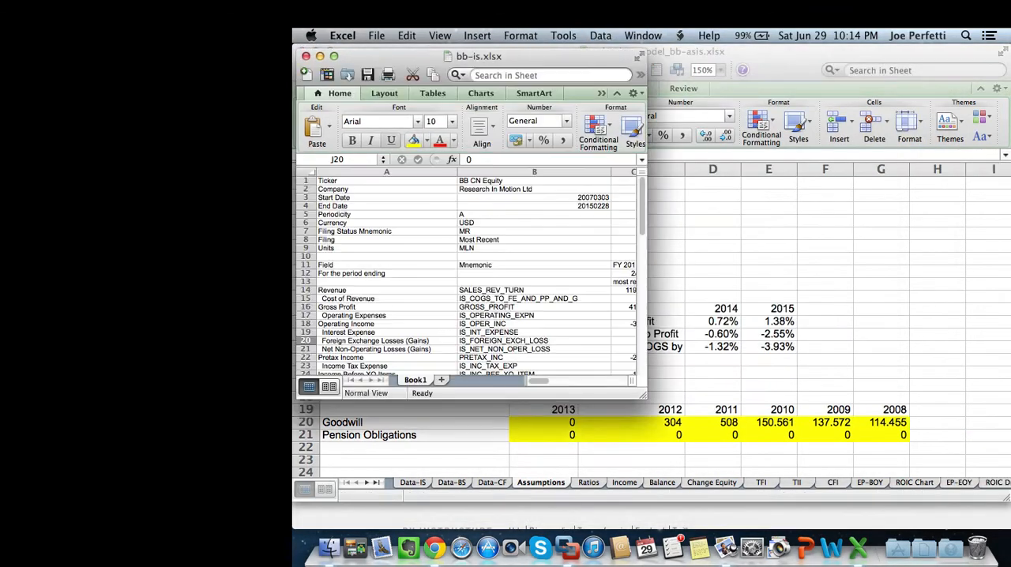
{"action": "left_click", "coordinate": [306, 56]}
Open bb-eeo.gif from the BB folder to examine the consensus estimates for Research In Motion.
{"action": "left_click", "coordinate": [329, 547]}
{"action": "double_click", "coordinate": [569, 175]}
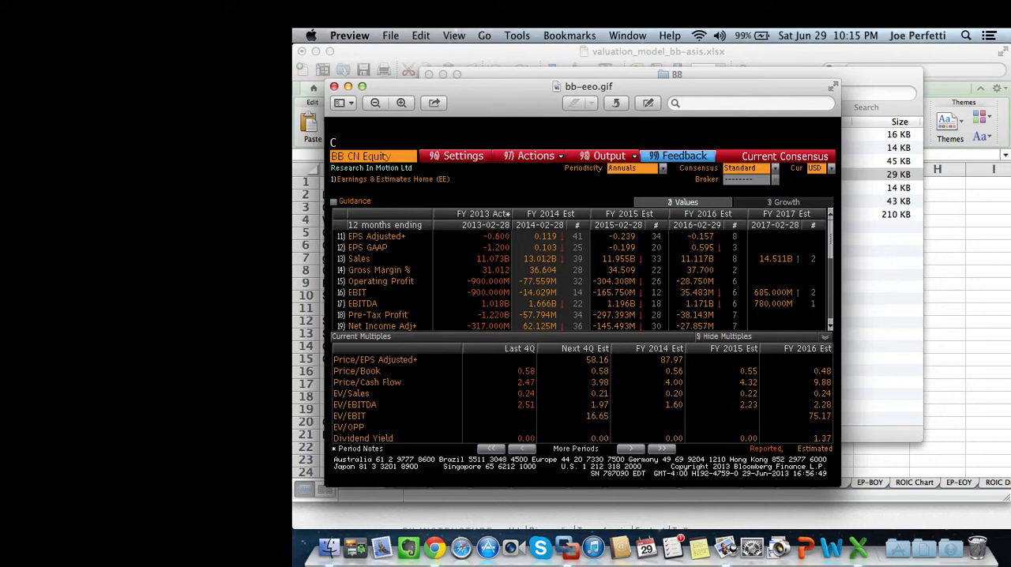
Return to the Excel valuation model and set the 2016 Revenue Growth Rate in J2 of the Ratios sheet to =I2.
{"action": "key", "text": "super+Tab"}
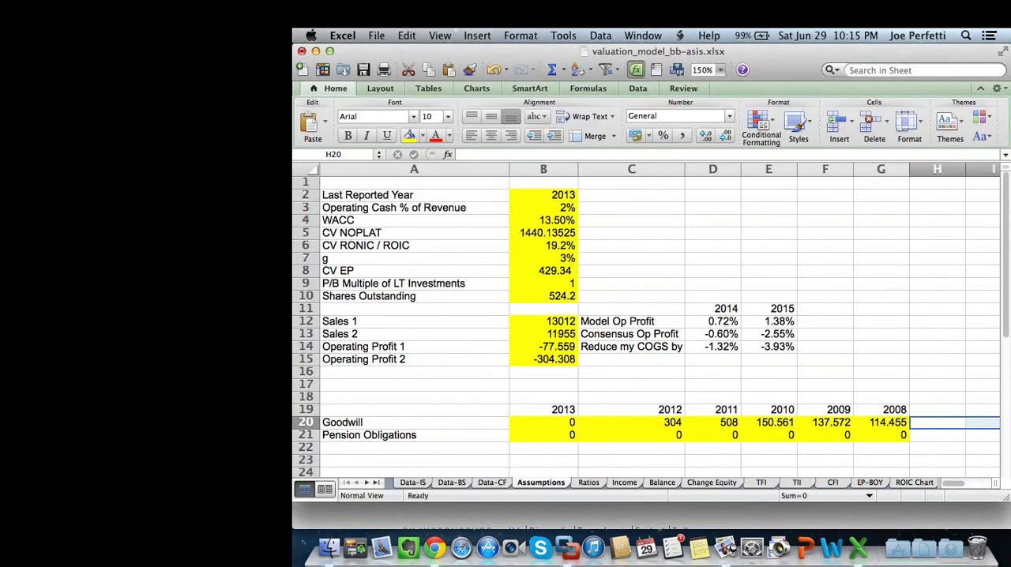
{"action": "left_click", "coordinate": [543, 346]}
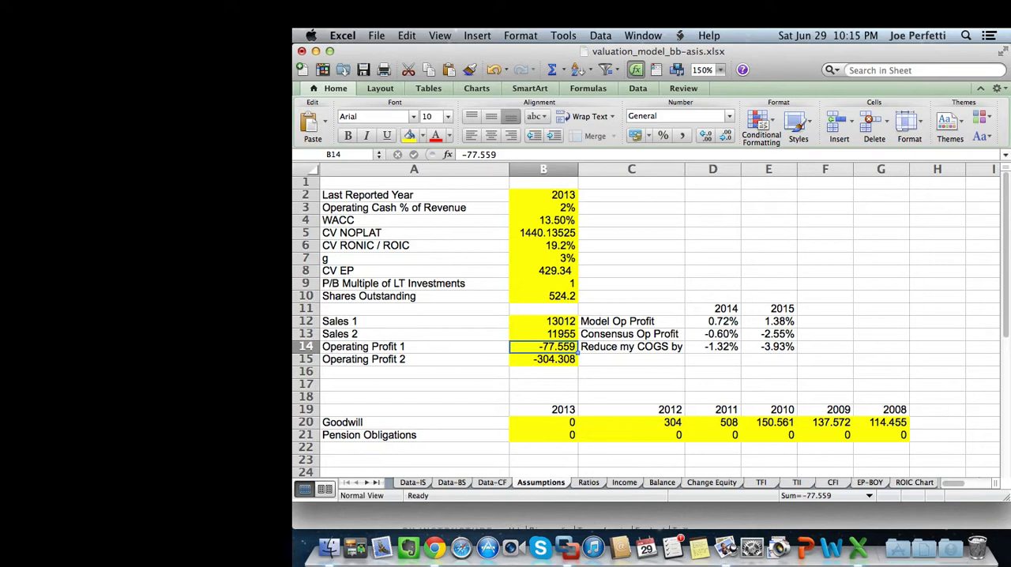
{"action": "key", "text": "ctrl+Page_Down"}
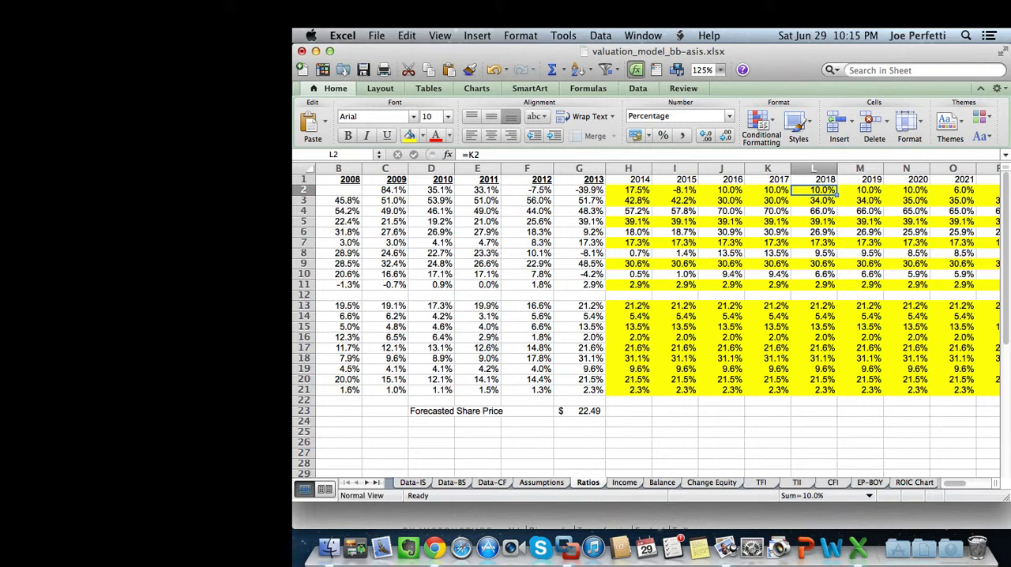
{"action": "left_click", "coordinate": [721, 190]}
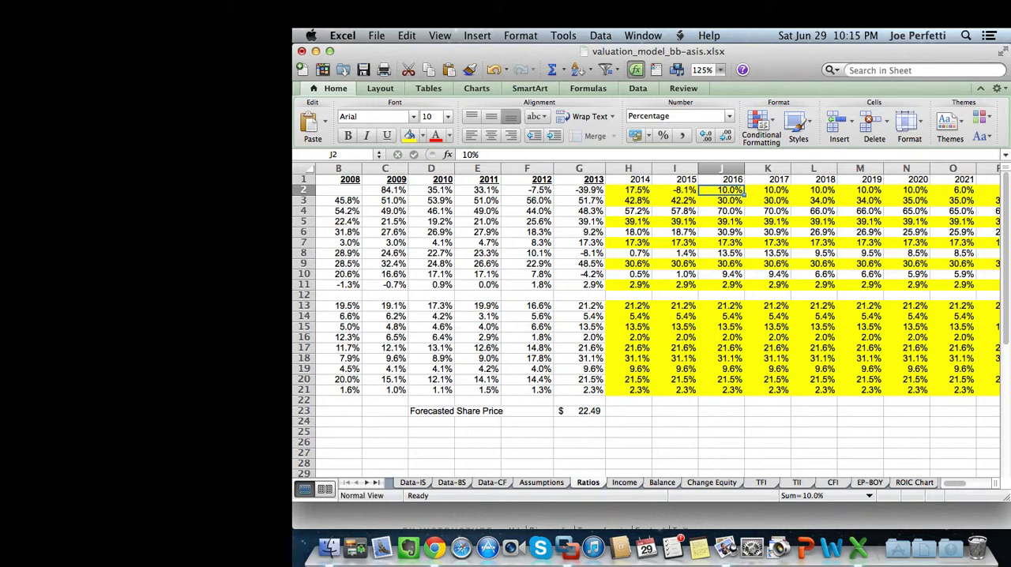
{"action": "type", "text": "=i2"}
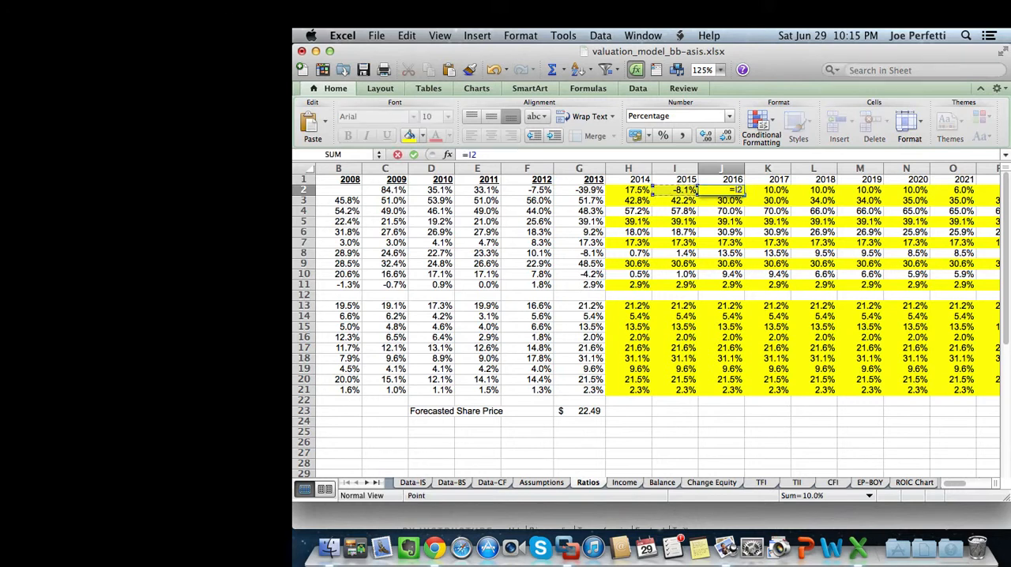
{"action": "key", "text": "Return"}
Copy the 2016 revenue growth formula across the remaining forecast years through 2024, J2:R2.
{"action": "left_click", "coordinate": [721, 191]}
{"action": "key", "text": "super+c"}
{"action": "left_click_drag", "start_coordinate": [721, 191], "coordinate": [857, 191]}
{"action": "key", "text": "super+v"}
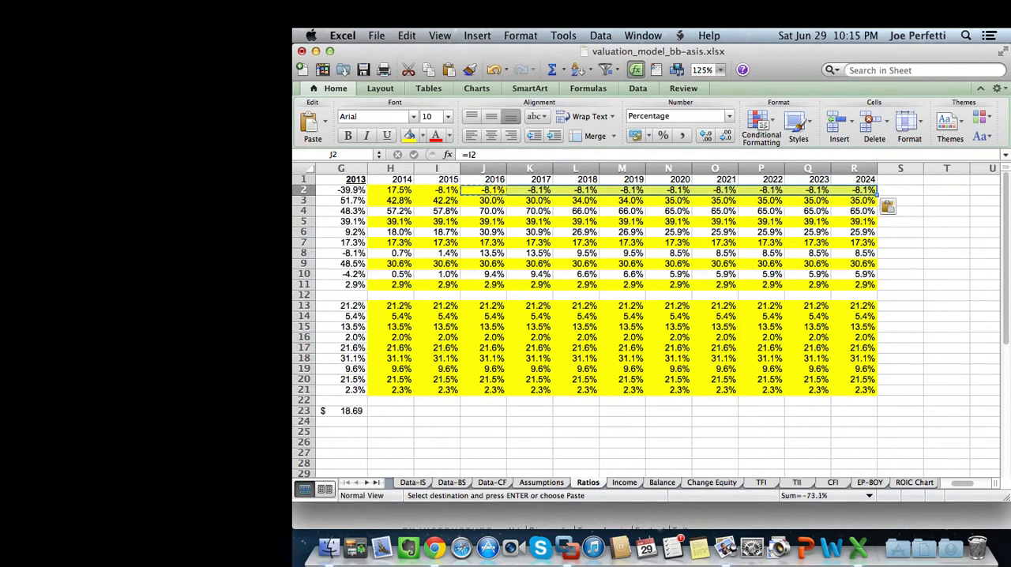
Set the 2016 Cost of Revenue ratio in J3 equal to the 2015 ratio with =I3.
{"action": "scroll", "coordinate": [655, 285], "scroll_direction": "left", "scroll_amount": 6}
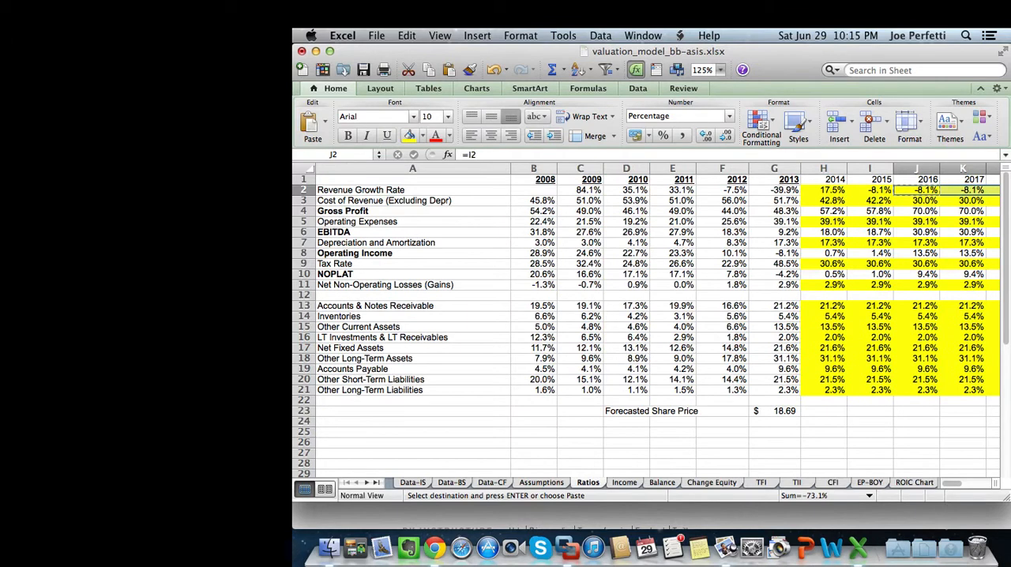
{"action": "left_click", "coordinate": [917, 201]}
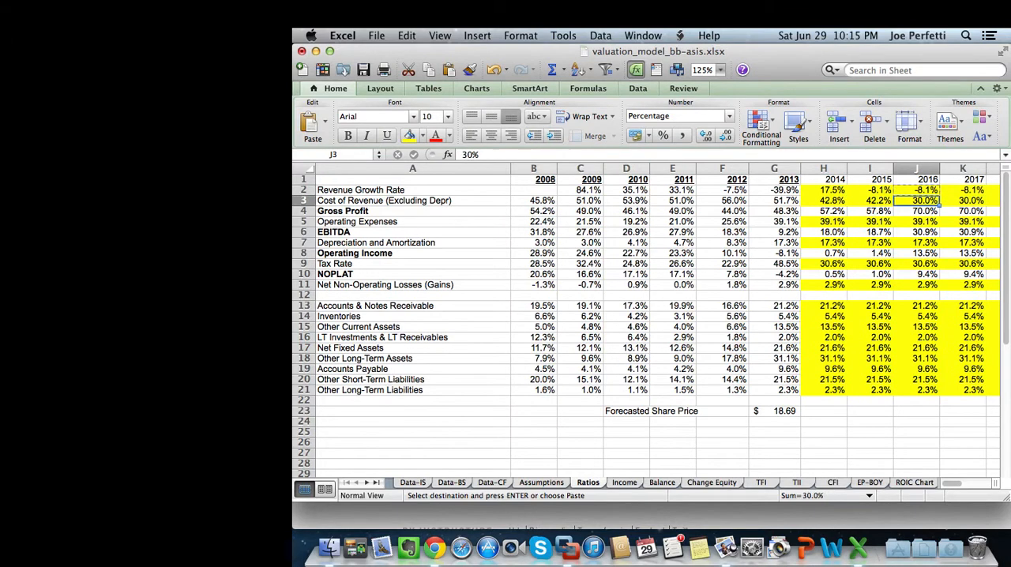
{"action": "type", "text": "="}
{"action": "key", "text": "Left"}
{"action": "key", "text": "Return"}
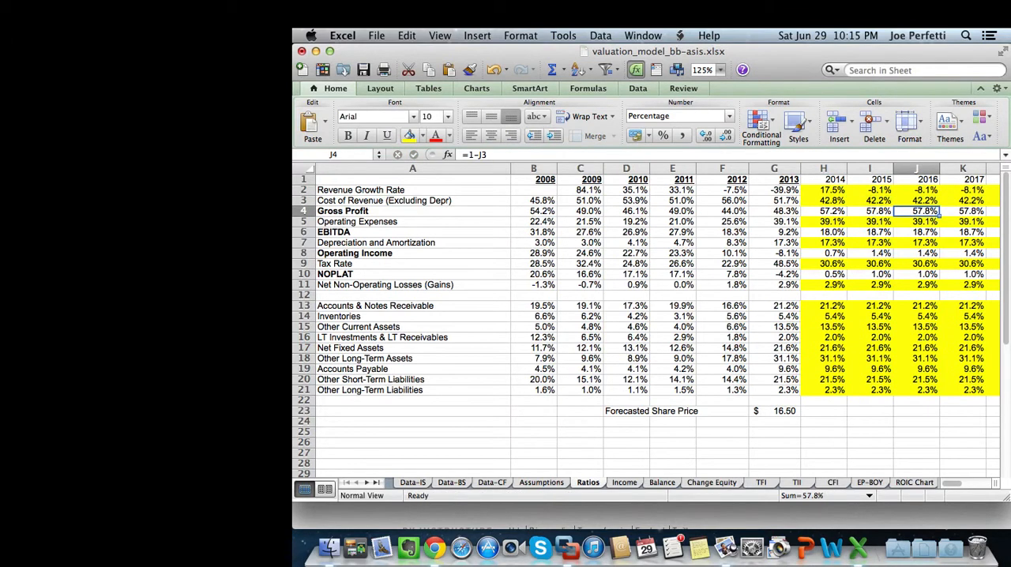
Copy the 2016 Cost of Revenue formula in J3 across the remaining forecast years.
{"action": "left_click", "coordinate": [916, 201]}
{"action": "key", "text": "super+c"}
{"action": "left_click_drag", "start_coordinate": [916, 201], "coordinate": [805, 201]}
{"action": "key", "text": "super+v"}
{"action": "left_click", "coordinate": [756, 327]}
{"action": "scroll", "coordinate": [659, 323], "scroll_direction": "left", "scroll_amount": 10}
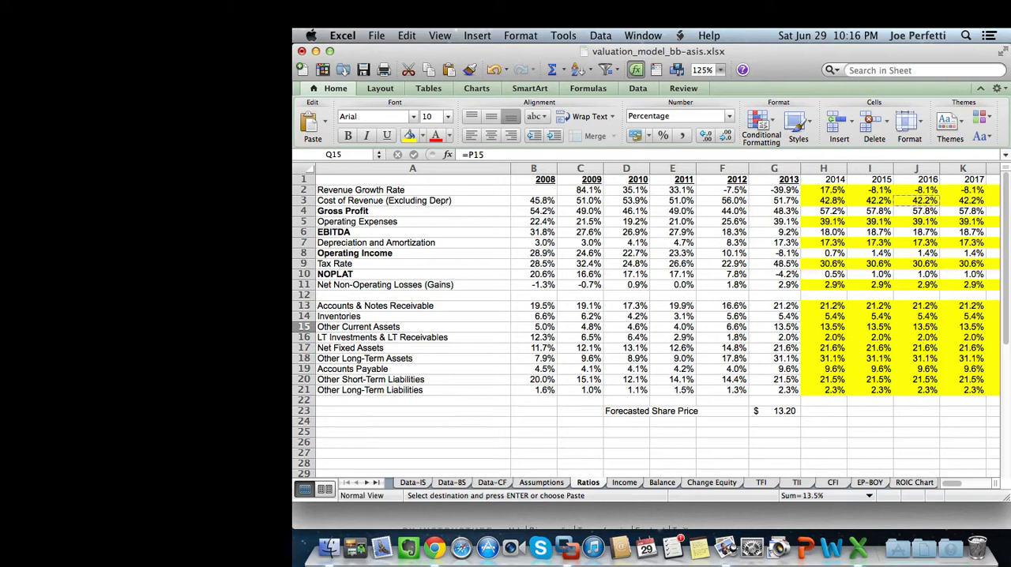
Replace the 2014 Cost of Revenue formula in H3 with =G3 so it carries over the 2013 ratio.
{"action": "left_click", "coordinate": [824, 201]}
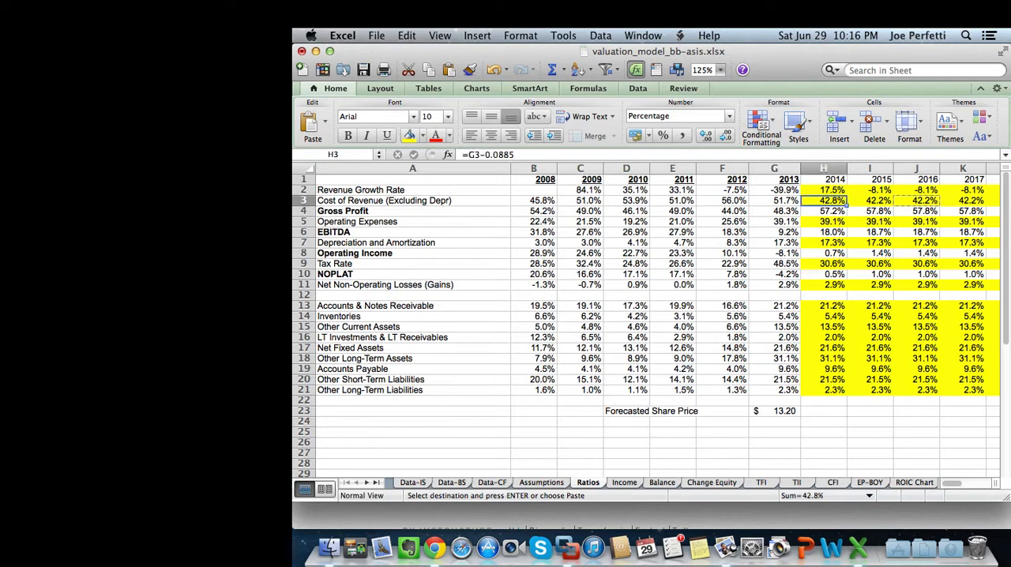
{"action": "type", "text": "="}
{"action": "key", "text": "Left"}
{"action": "key", "text": "Return"}
Copy the 2014 Cost of Revenue formula across all forecast years through 2024, H3:R3.
{"action": "key", "text": "Up"}
{"action": "key", "text": "super+c"}
{"action": "key", "text": "super+shift+Right"}
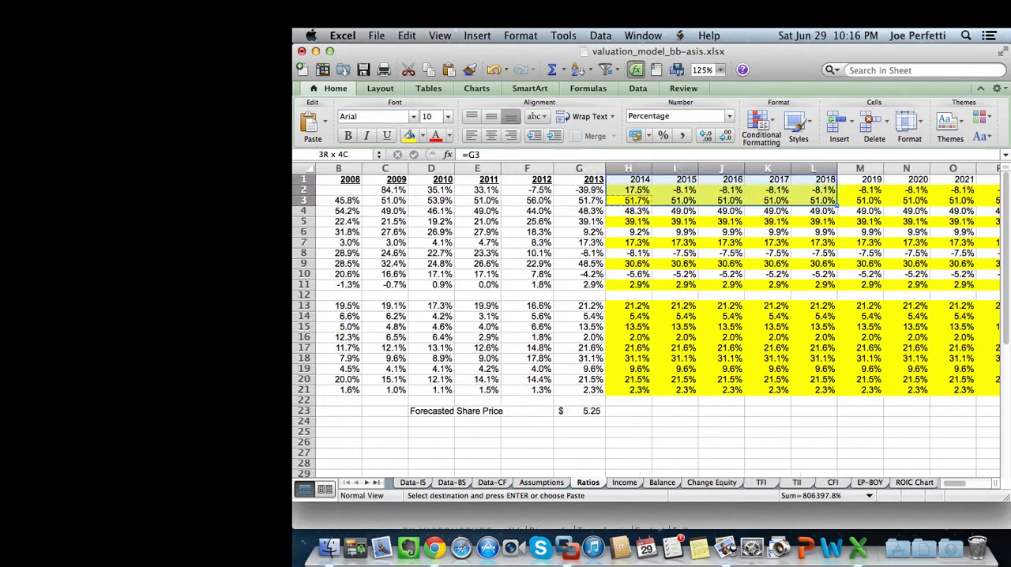
{"action": "key", "text": "shift+Down"}
{"action": "key", "text": "shift+Down"}
{"action": "key", "text": "shift+Down"}
{"action": "key", "text": "shift+Down"}
{"action": "key", "text": "shift+Up"}
{"action": "key", "text": "shift+Up"}
{"action": "key", "text": "shift+Up"}
{"action": "key", "text": "shift+Up"}
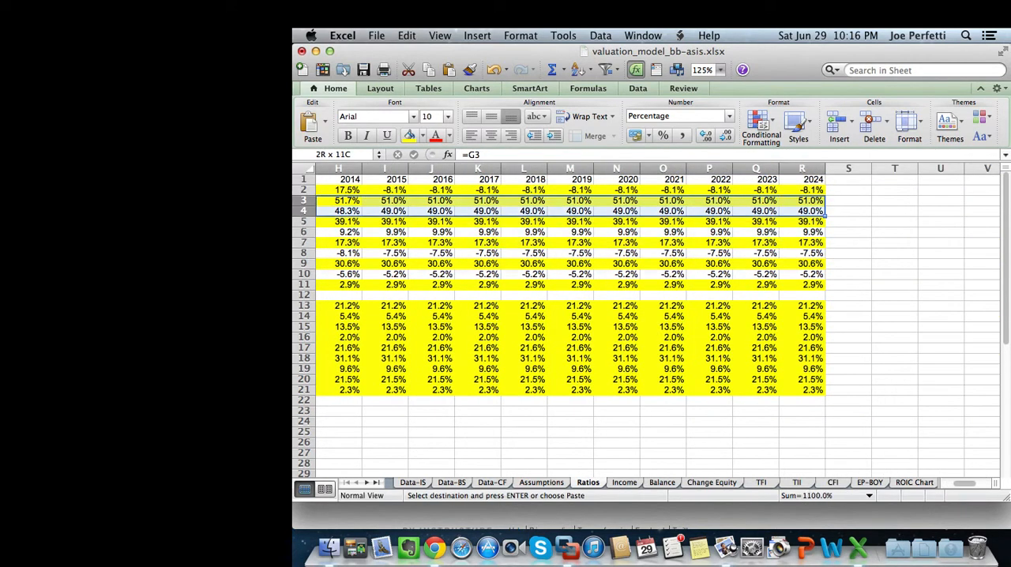
{"action": "key", "text": "super+v"}
{"action": "left_click", "coordinate": [718, 284]}
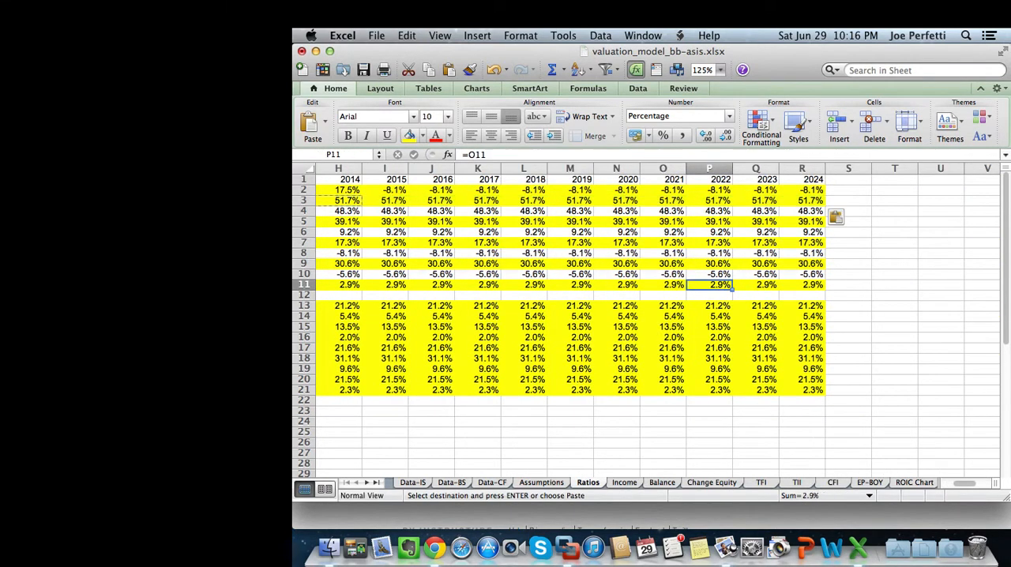
Check the 2014 COGS reduction on the Assumptions sheet and change the 2014 Cost of Revenue formula in Ratios H3 to =G3-.0753.
{"action": "scroll", "coordinate": [718, 285], "scroll_direction": "left", "scroll_amount": 7}
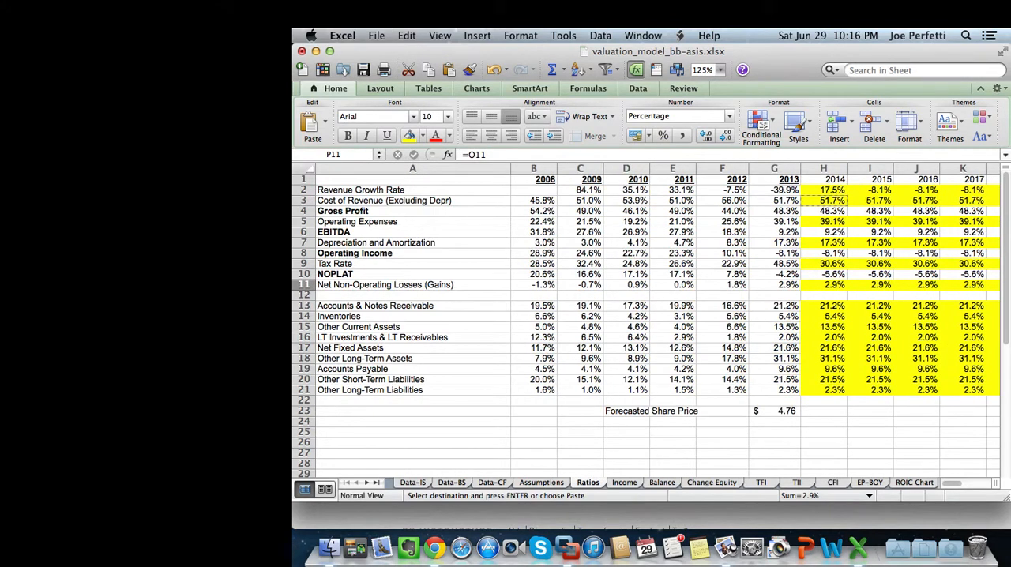
{"action": "left_click", "coordinate": [823, 200]}
{"action": "left_click", "coordinate": [870, 200]}
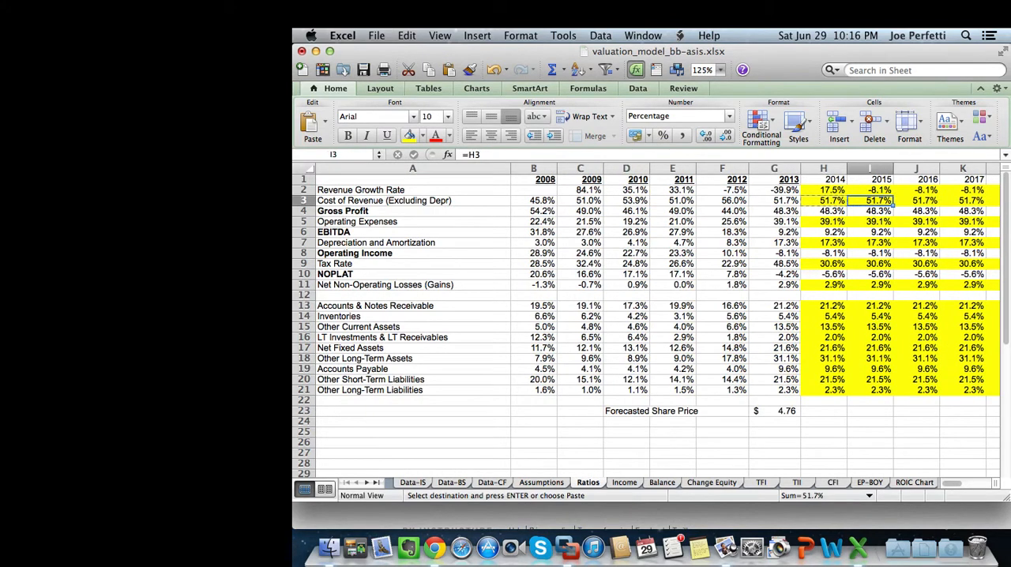
{"action": "left_click", "coordinate": [492, 483]}
{"action": "key", "text": "ctrl+Page_Down"}
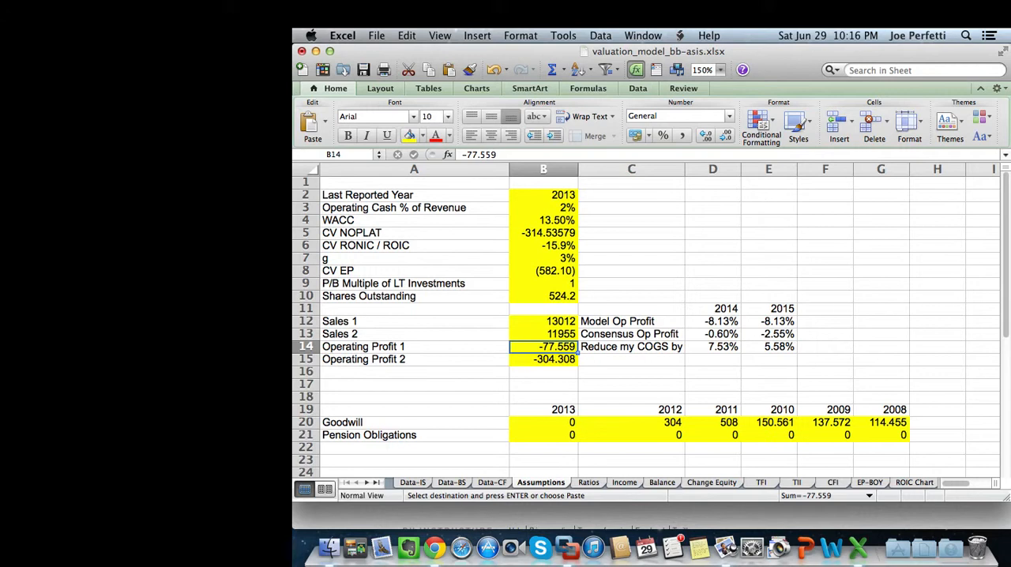
{"action": "left_click", "coordinate": [589, 483]}
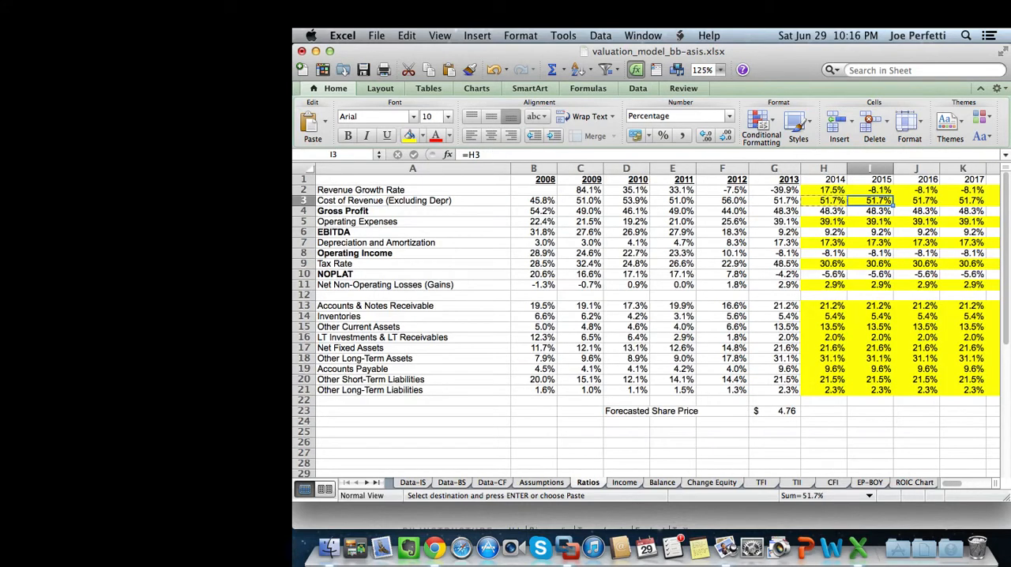
{"action": "left_click", "coordinate": [824, 201]}
{"action": "double_click", "coordinate": [823, 201]}
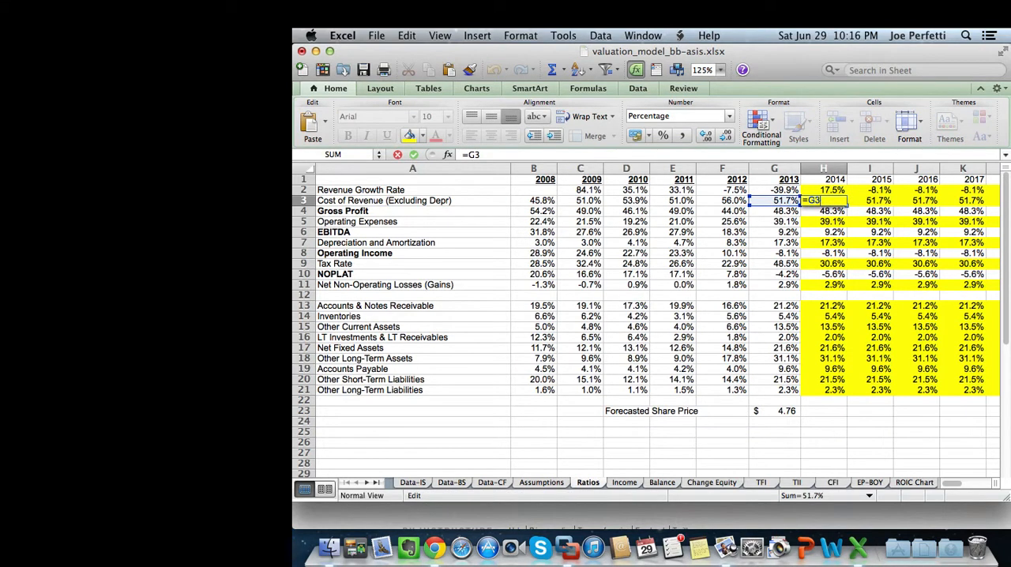
{"action": "type", "text": "-.0753"}
{"action": "key", "text": "Return"}
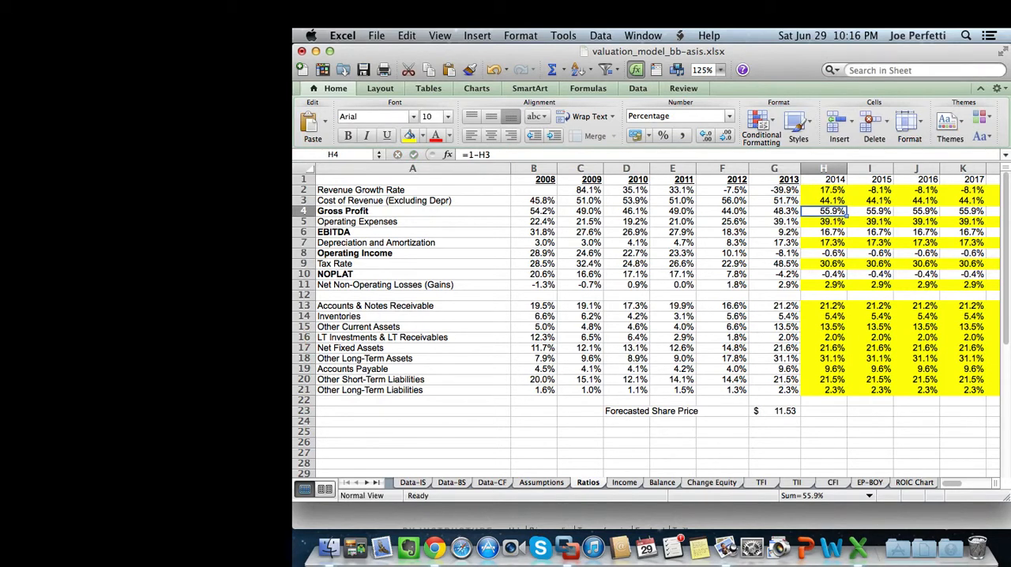
Check the 2015 COGS adjustment on the Assumptions sheet and change the 2015 Cost of Revenue formula in Ratios I3 to =H3-.0195.
{"action": "key", "text": "ctrl+Page_Up"}
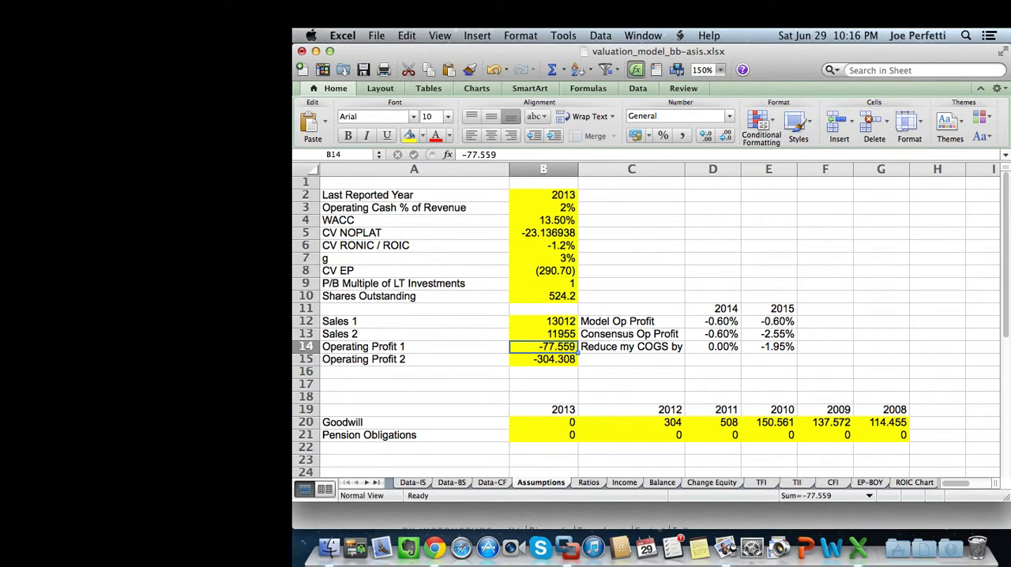
{"action": "key", "text": "ctrl+Page_Down"}
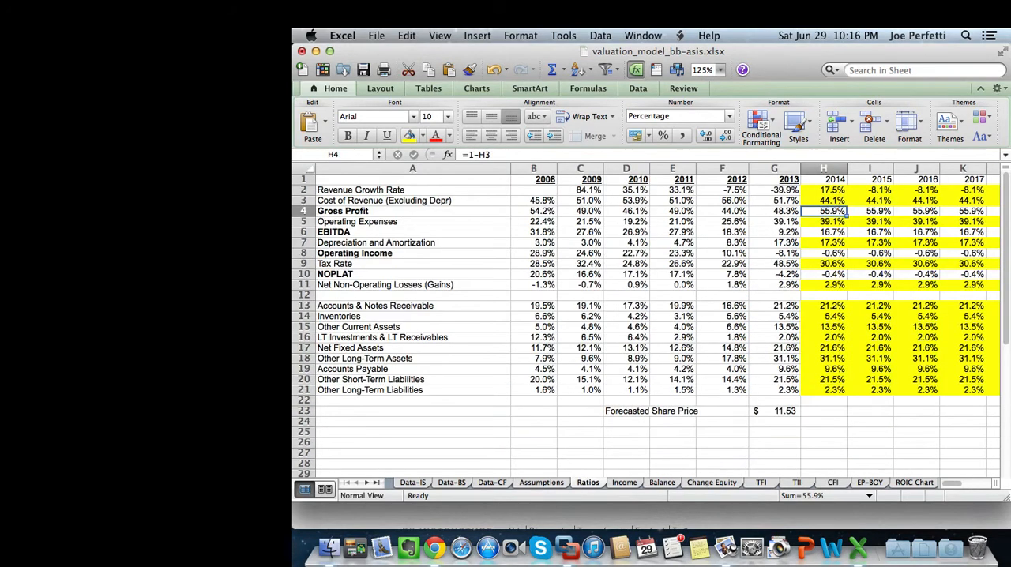
{"action": "double_click", "coordinate": [869, 200]}
{"action": "type", "text": "-.019"}
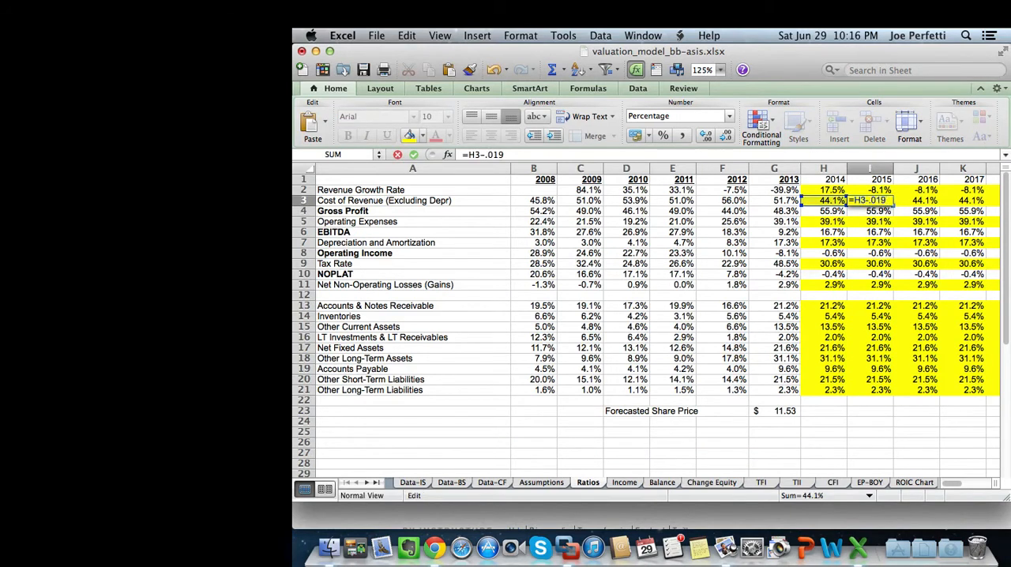
{"action": "key", "text": "Return"}
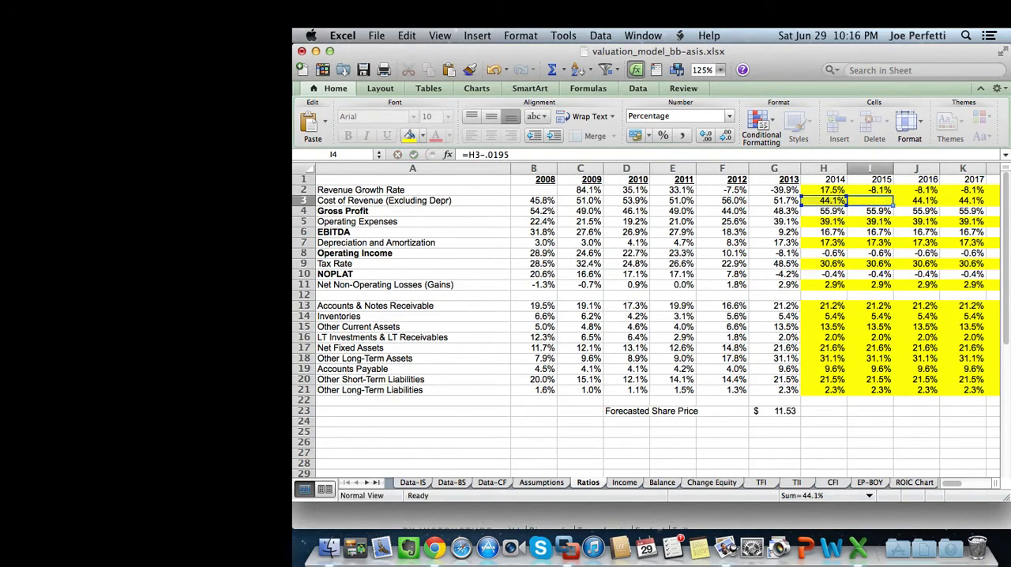
Correct the sign in the 2015 Cost of Revenue formula to =H3+0.0195 and compare model and consensus operating profit on the Assumptions sheet.
{"action": "key", "text": "ctrl+Page_Up"}
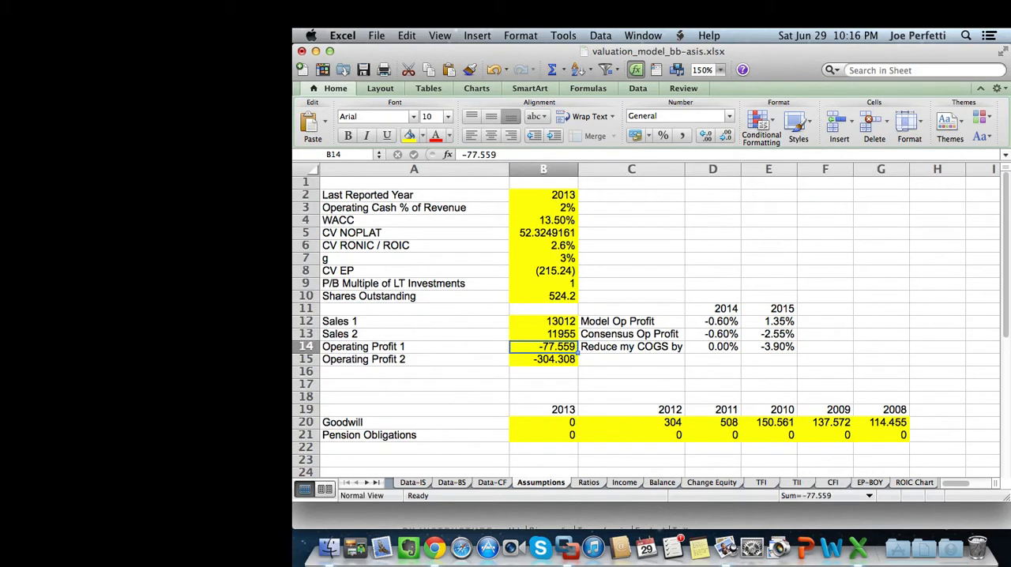
{"action": "key", "text": "ctrl+Page_Down"}
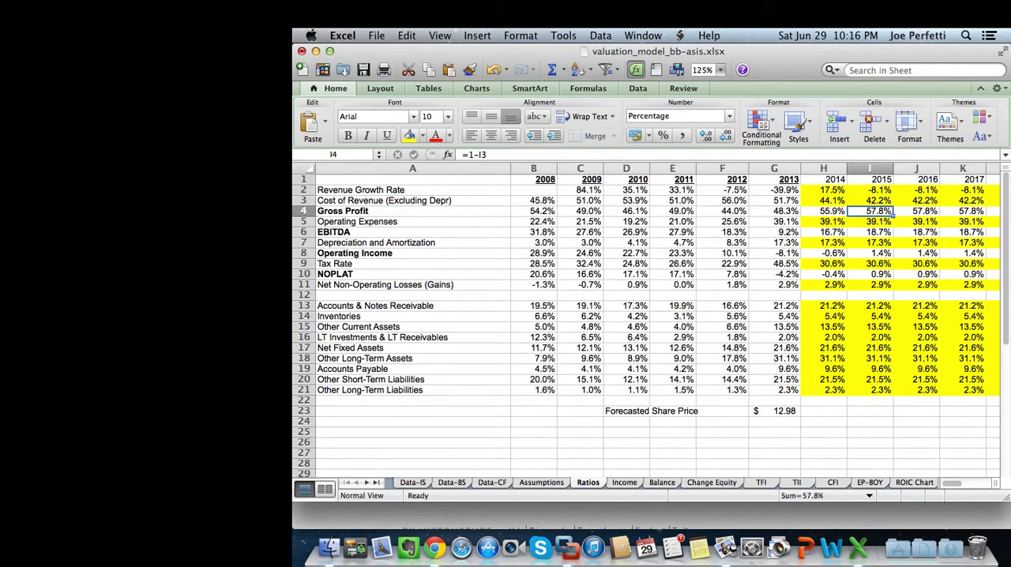
{"action": "key", "text": "Up"}
{"action": "key", "text": "ctrl+u"}
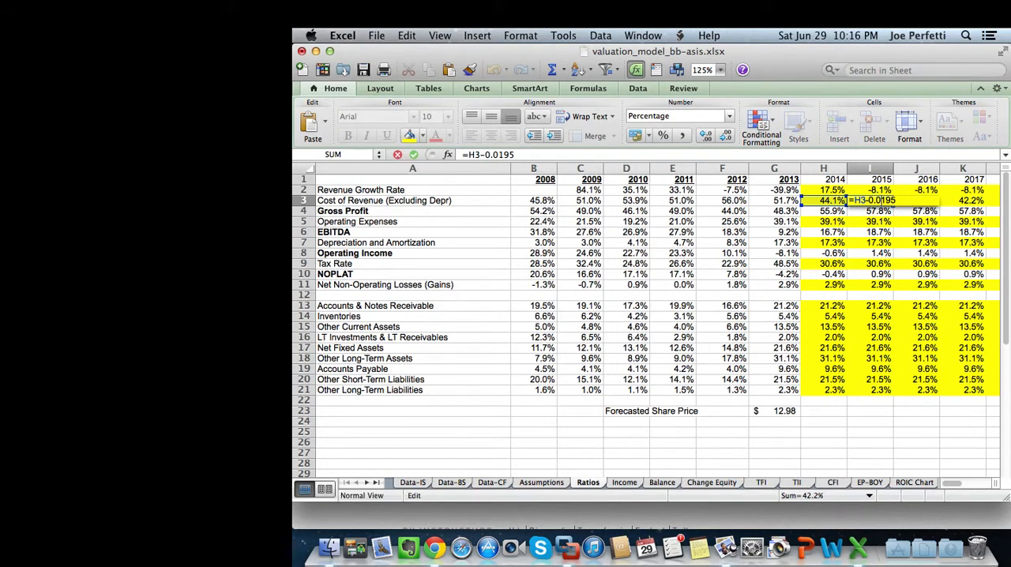
{"action": "key", "text": "BackSpace"}
{"action": "type", "text": "+"}
{"action": "key", "text": "Return"}
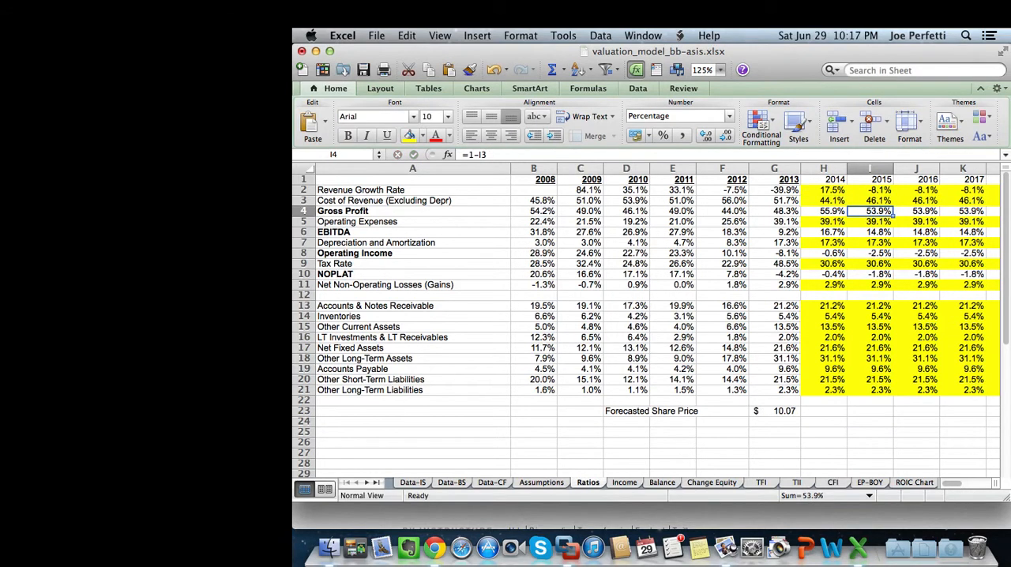
{"action": "key", "text": "ctrl+Page_Up"}
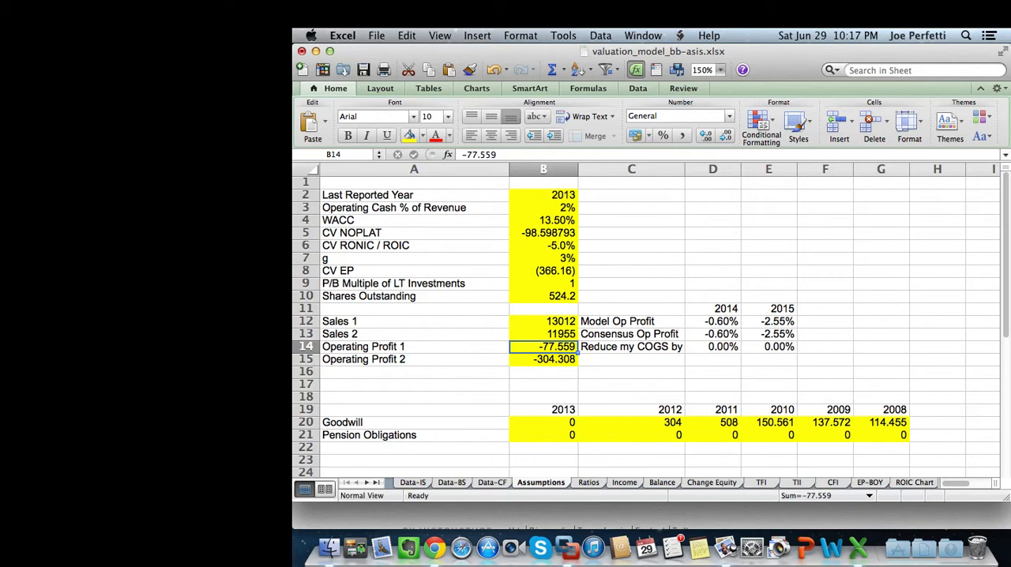
Review the Forecasted Share Price on the Ratios sheet and look up Research In Motion's description (DES) in the Bloomberg terminal.
{"action": "key", "text": "ctrl+Page_Down"}
{"action": "left_click", "coordinate": [775, 412]}
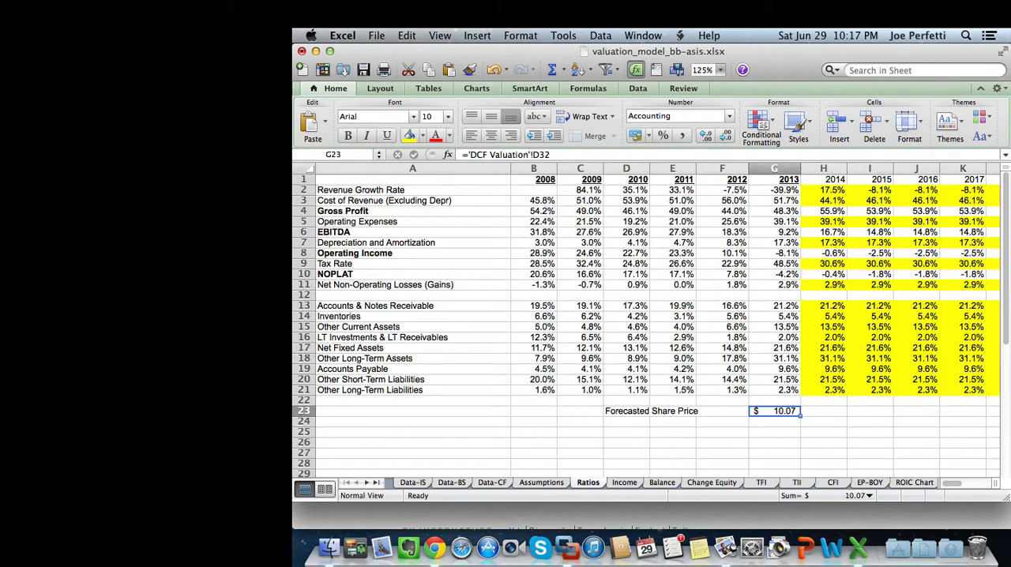
{"action": "left_click", "coordinate": [565, 546]}
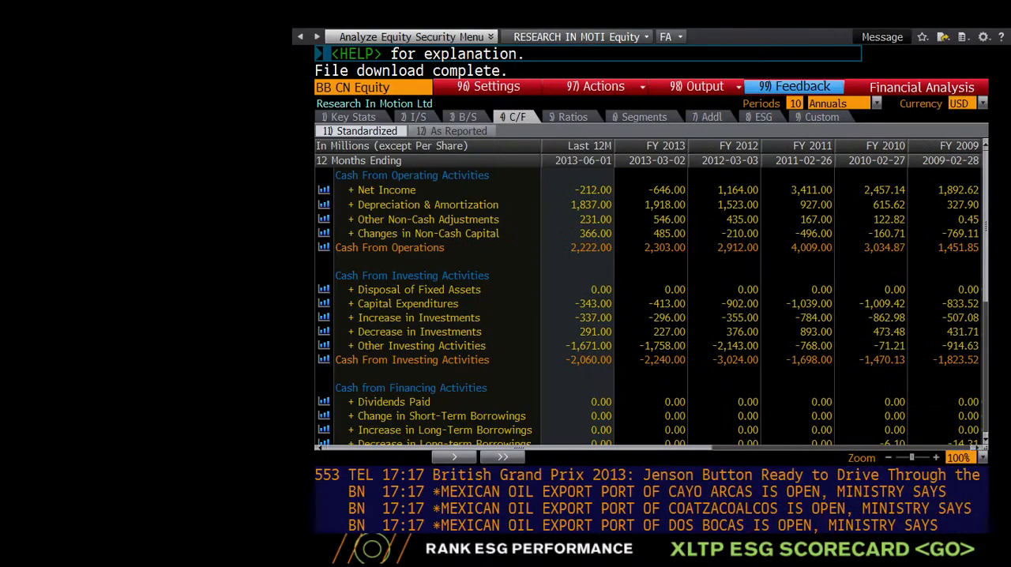
{"action": "type", "text": "DES"}
{"action": "key", "text": "Return"}
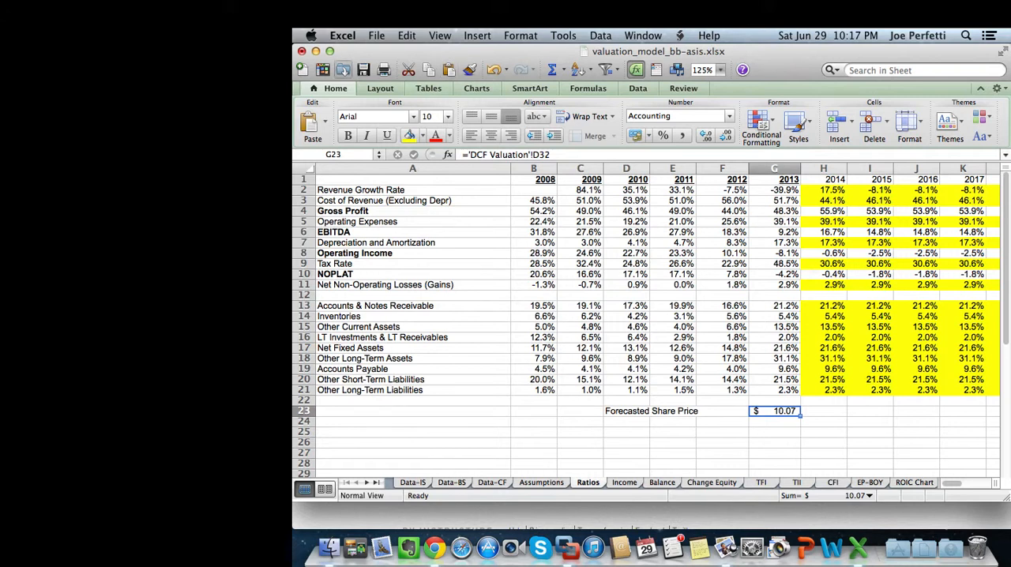
Save a copy of the workbook in the BB folder as valuation_model_bb-baseline in Excel Workbook format.
{"action": "left_click", "coordinate": [376, 35]}
{"action": "left_click", "coordinate": [399, 154]}
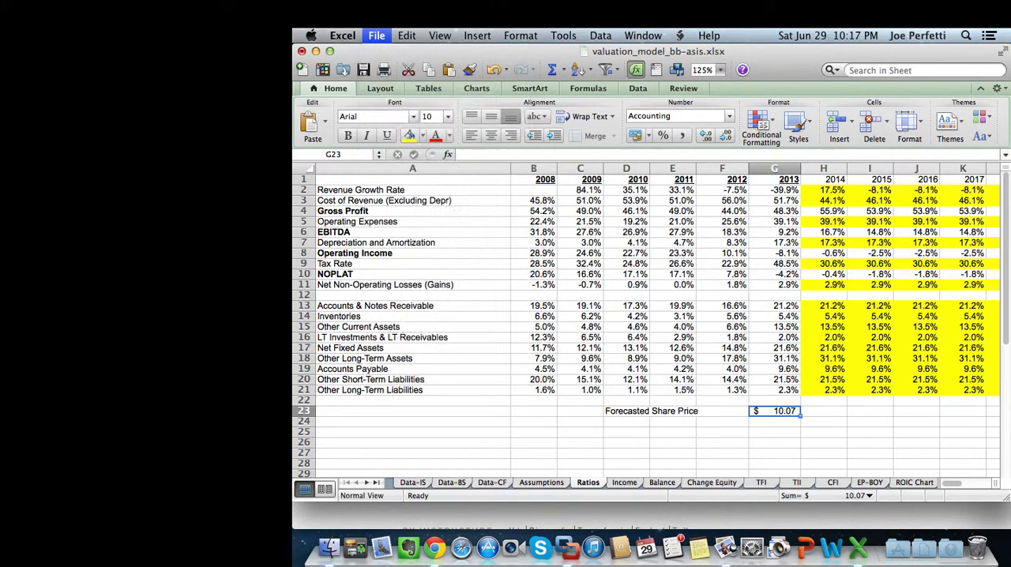
{"action": "left_click", "coordinate": [678, 106]}
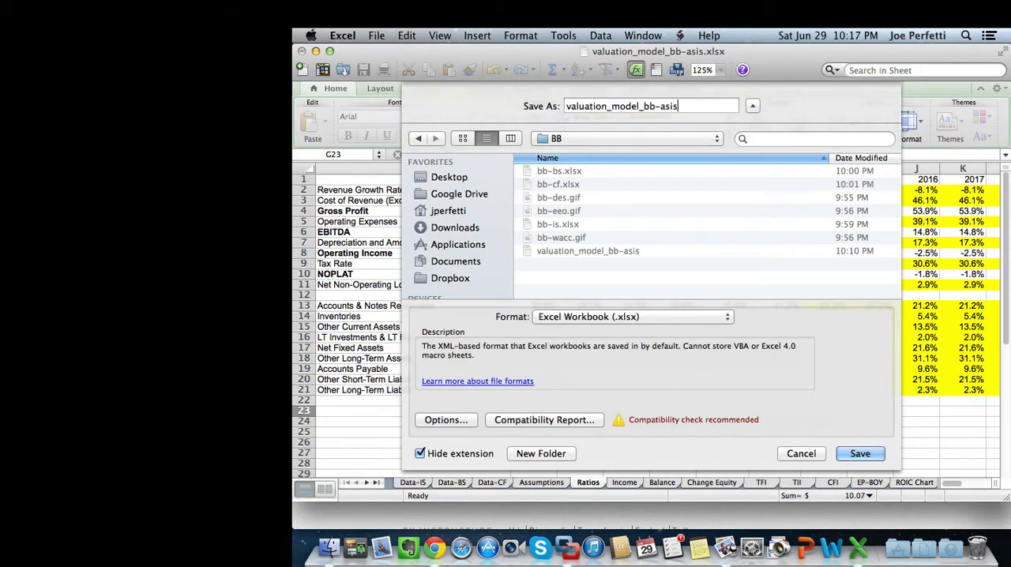
{"action": "key", "text": "BackSpace"}
{"action": "key", "text": "BackSpace"}
{"action": "key", "text": "BackSpace"}
{"action": "key", "text": "BackSpace"}
{"action": "type", "text": "baseline"}
{"action": "key", "text": "Return"}
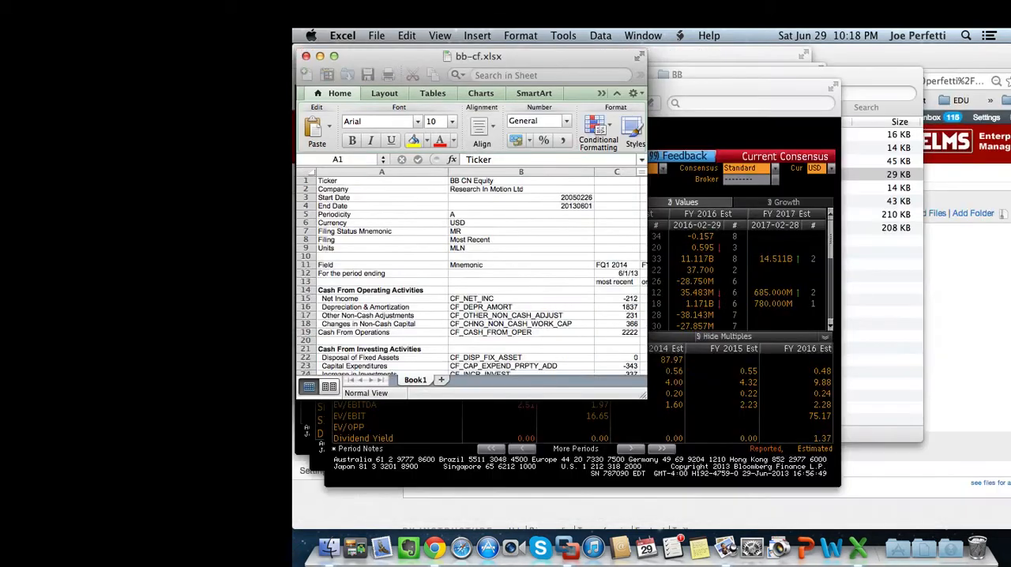
Upload valuation_model_bb-baseline from the local BB folder to the BB folder of the BUFN760 course files in Chrome.
{"action": "left_click", "coordinate": [329, 547]}
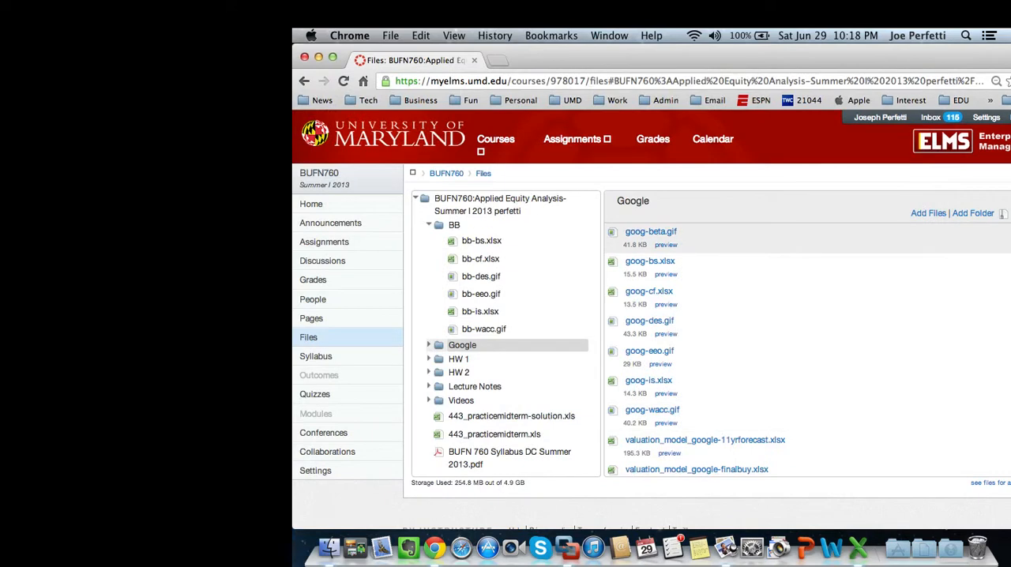
{"action": "left_click", "coordinate": [454, 225]}
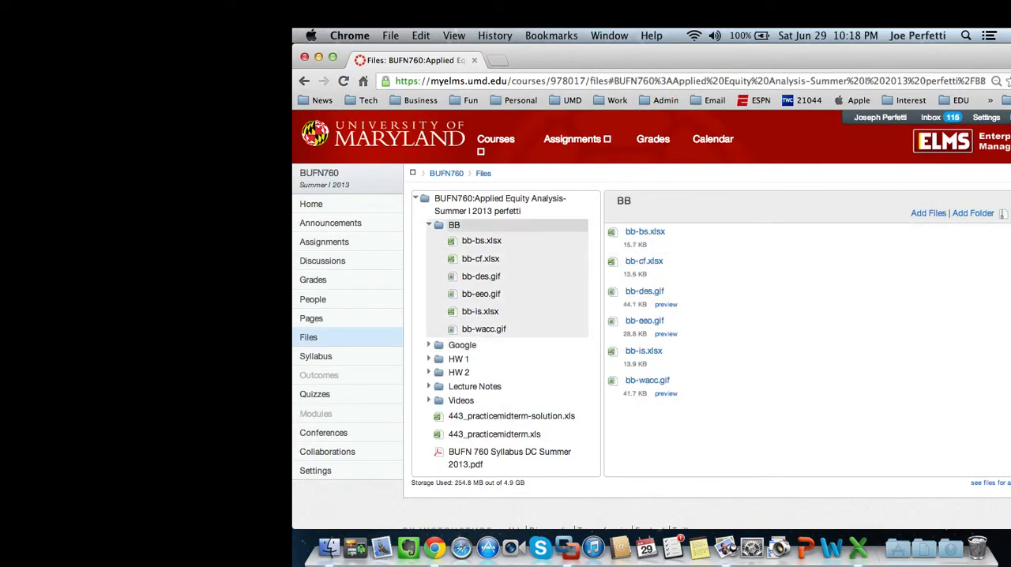
{"action": "left_click", "coordinate": [329, 546]}
{"action": "left_click_drag", "start_coordinate": [553, 74], "coordinate": [844, 86]}
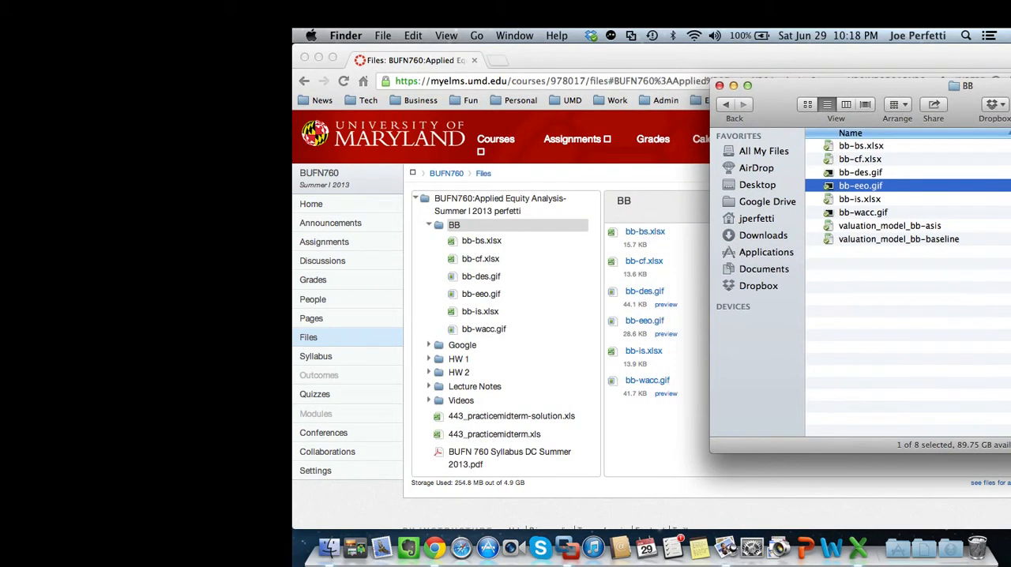
{"action": "left_click_drag", "start_coordinate": [855, 239], "coordinate": [671, 444]}
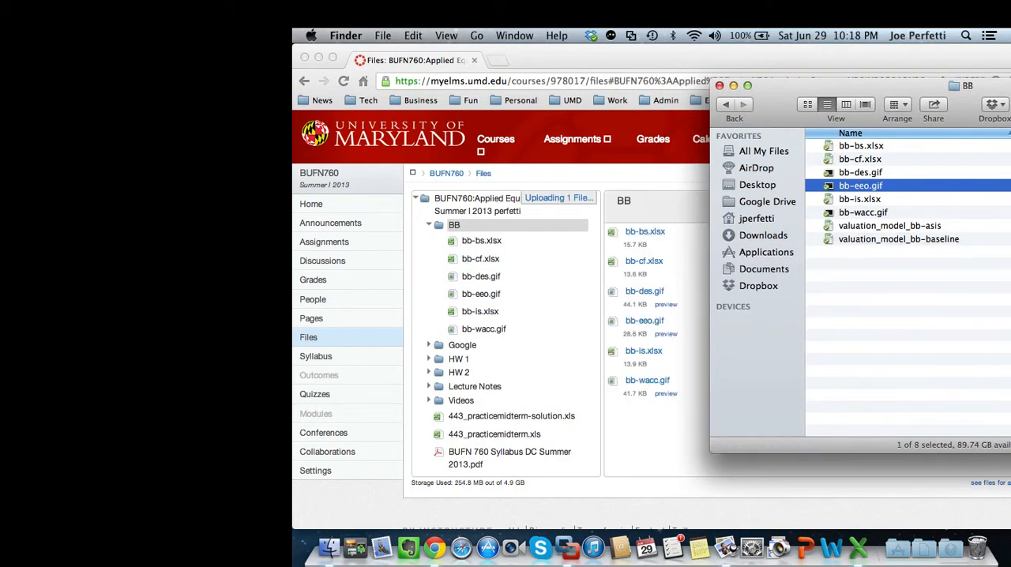